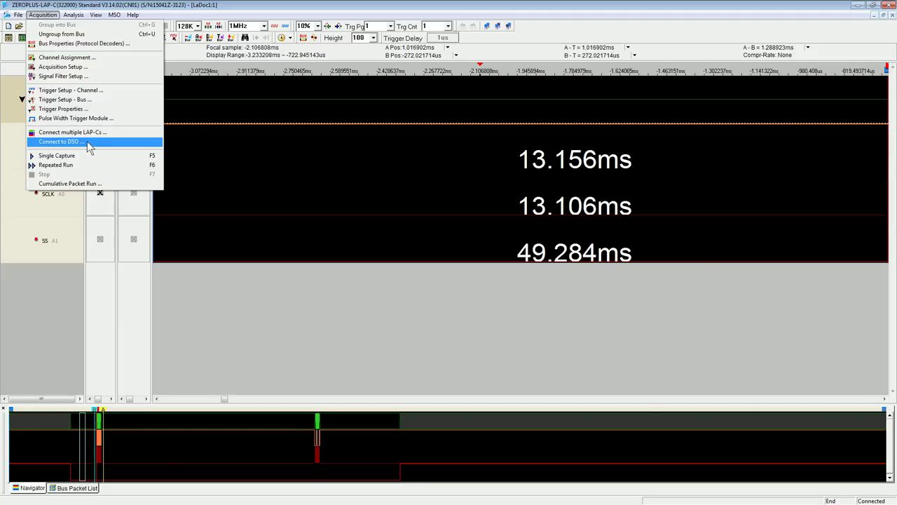
pyautogui.click(42, 15)
pyautogui.click(114, 15)
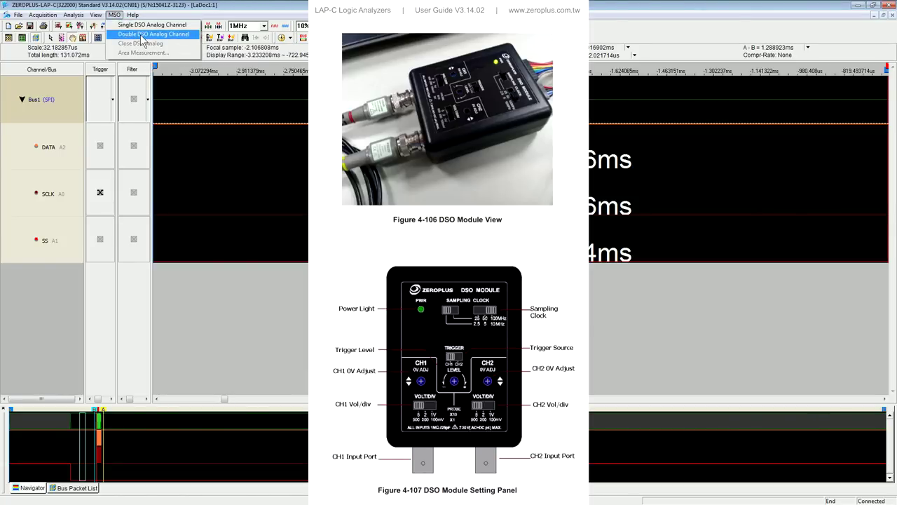
pyautogui.click(140, 34)
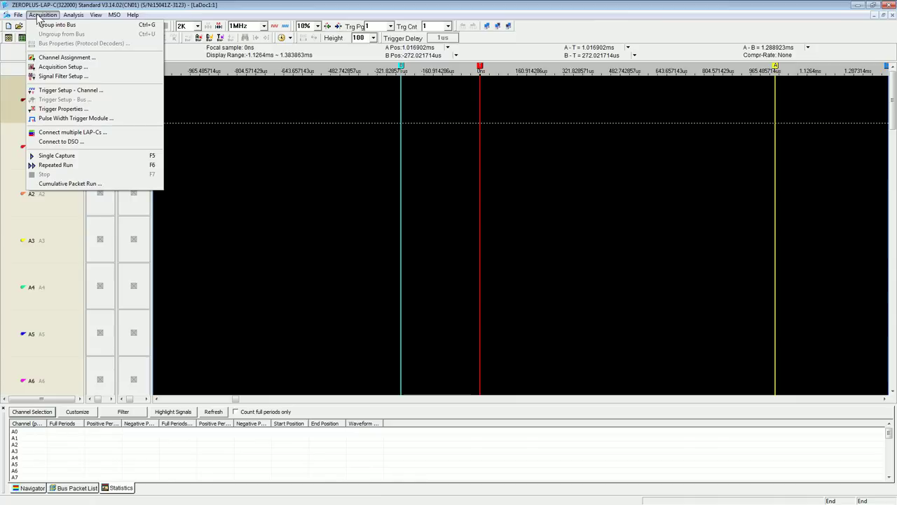
# - Set the Port A trigger voltage to User defined at 0.1 V in the trigger properties
pyautogui.click(70, 109)
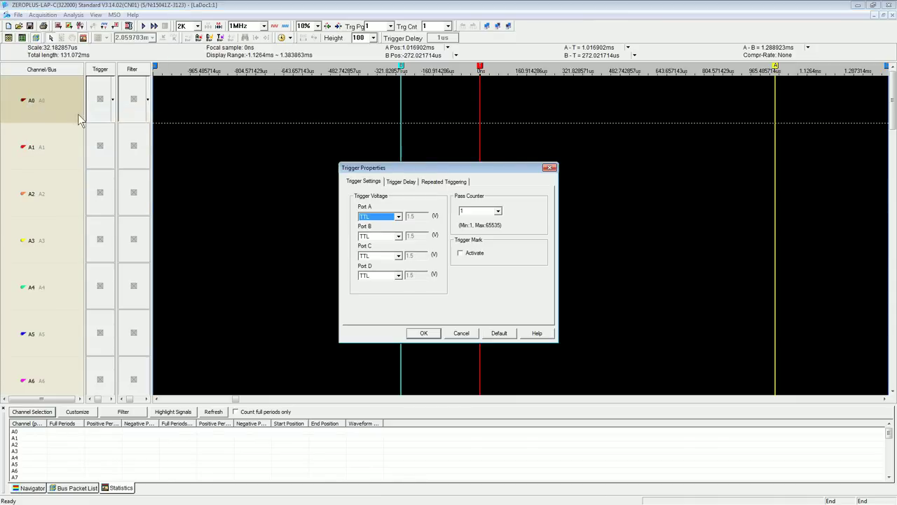
pyautogui.click(399, 217)
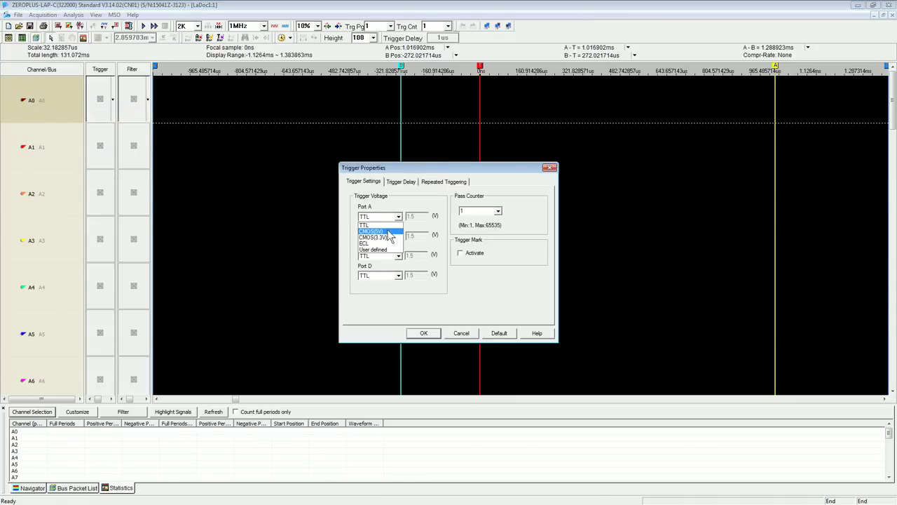
pyautogui.click(388, 236)
pyautogui.click(398, 217)
pyautogui.click(390, 257)
pyautogui.click(418, 216)
pyautogui.write('.1')
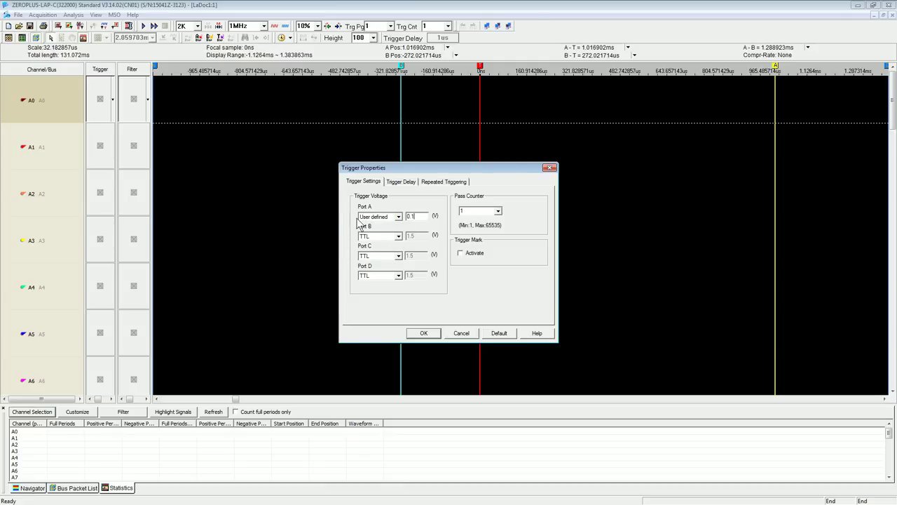
# - Try CMOS(3.3V) as the Port A trigger voltage, and restore the port to TTL
pyautogui.click(398, 217)
pyautogui.click(398, 218)
pyautogui.click(398, 218)
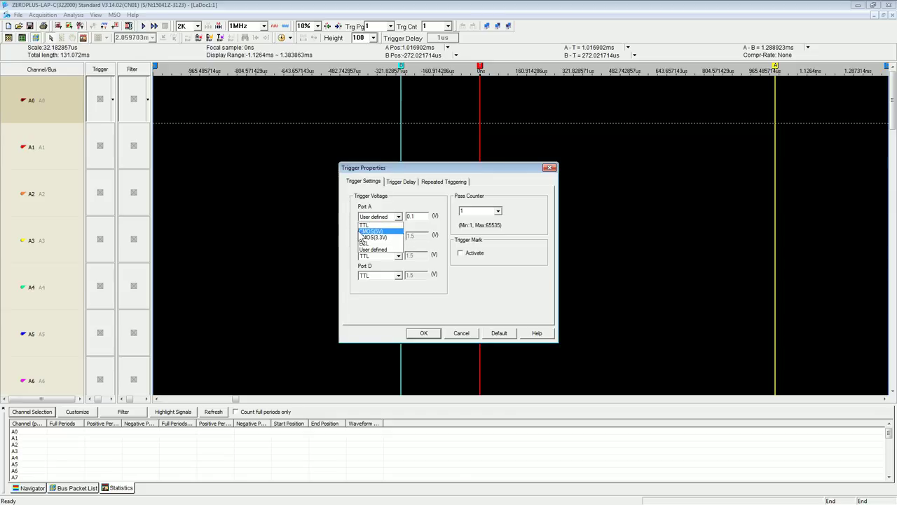
pyautogui.click(390, 237)
pyautogui.click(400, 218)
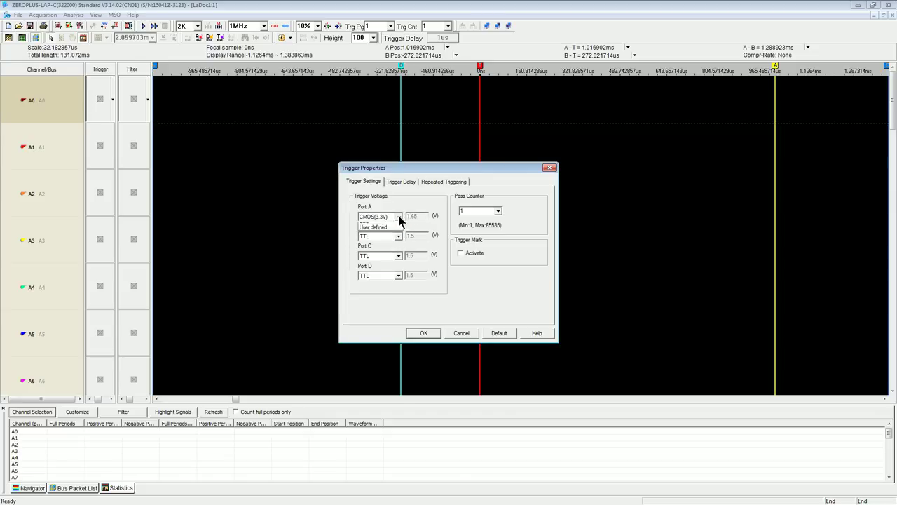
pyautogui.click(396, 225)
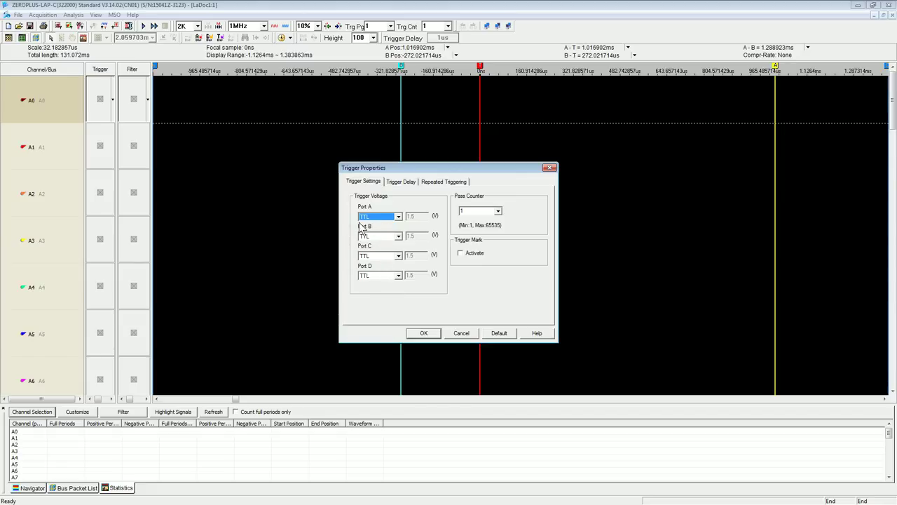
# - Look through the trigger delay and repeated triggering settings in the trigger properties
pyautogui.click(408, 184)
pyautogui.click(438, 186)
pyautogui.click(403, 182)
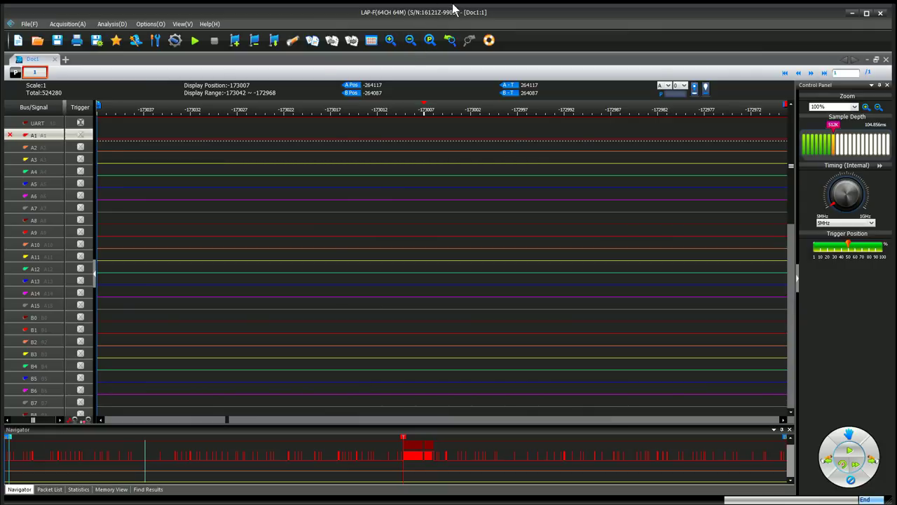
# - In the LAP-F software, enlarge the height of the UART channel row to about six times that of the other channels
pyautogui.moveTo(38, 141); pyautogui.dragTo(36, 245)
pyautogui.moveTo(32, 148); pyautogui.dragTo(36, 133)
pyautogui.click(35, 125)
pyautogui.moveTo(35, 128); pyautogui.dragTo(35, 190)
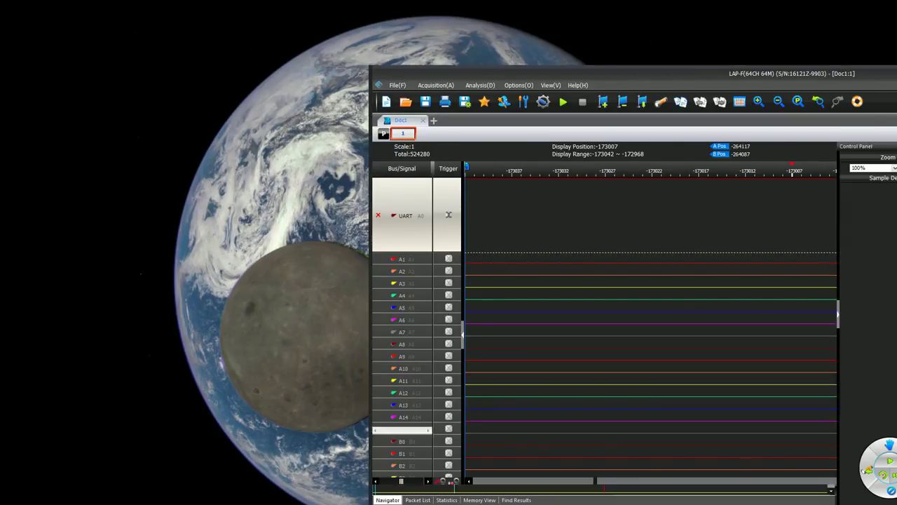
# - Reposition the displaced analyzer window and enlarge it until it fills the desktop
pyautogui.moveTo(528, 13); pyautogui.dragTo(456, 17)
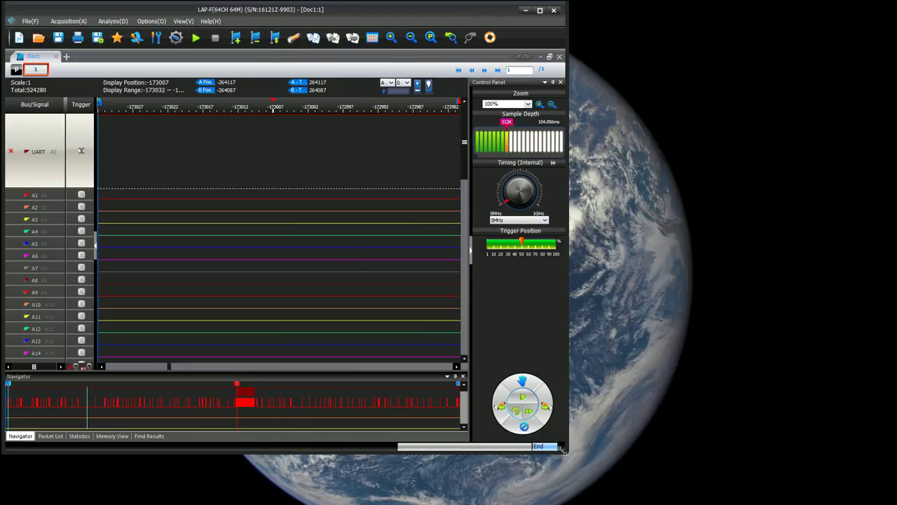
pyautogui.moveTo(560, 449); pyautogui.dragTo(889, 499)
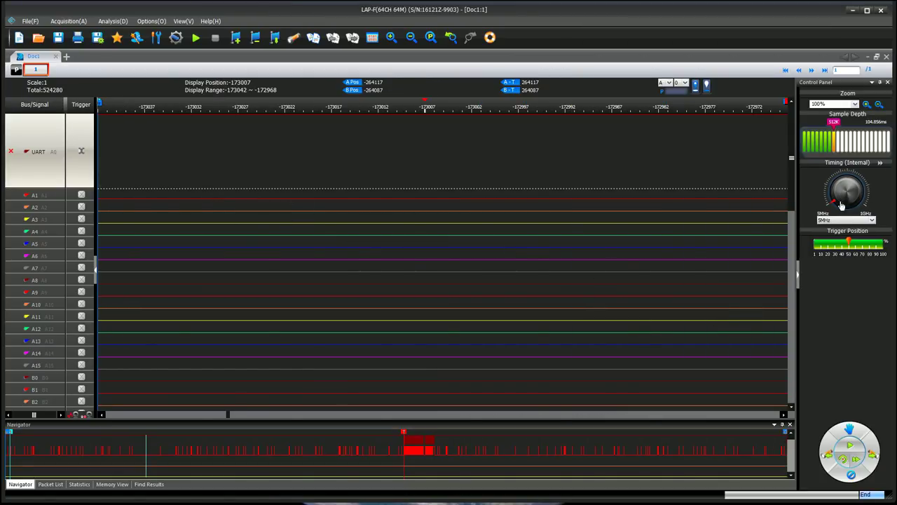
# - Look through the available internal timing frequencies, keeping 5MHz selected
pyautogui.click(872, 222)
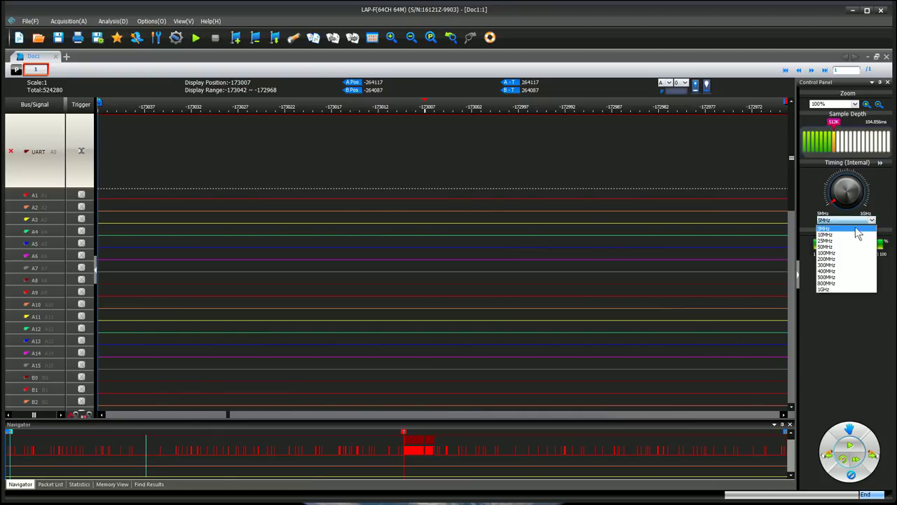
pyautogui.click(865, 227)
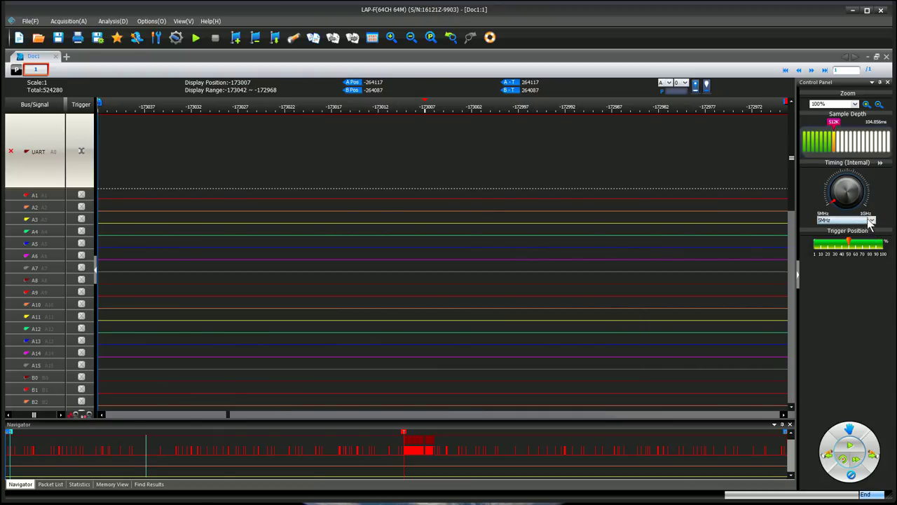
pyautogui.click(871, 221)
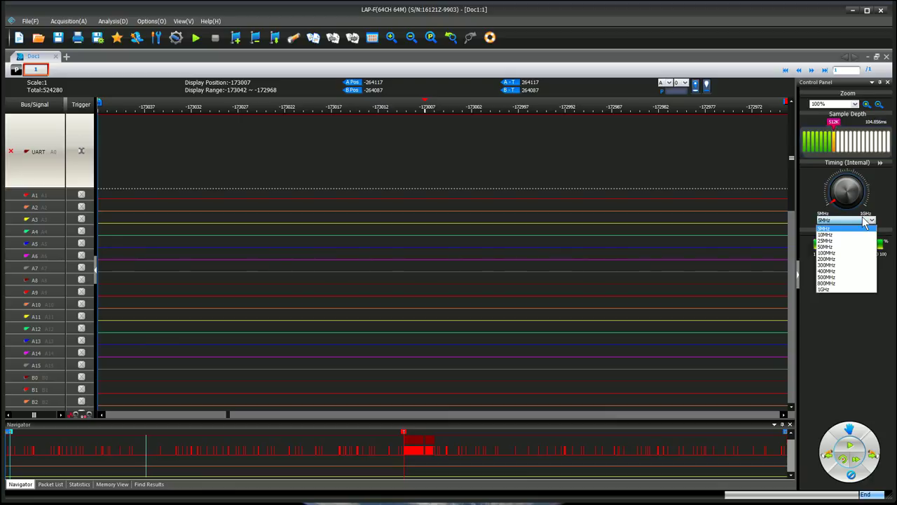
pyautogui.click(863, 219)
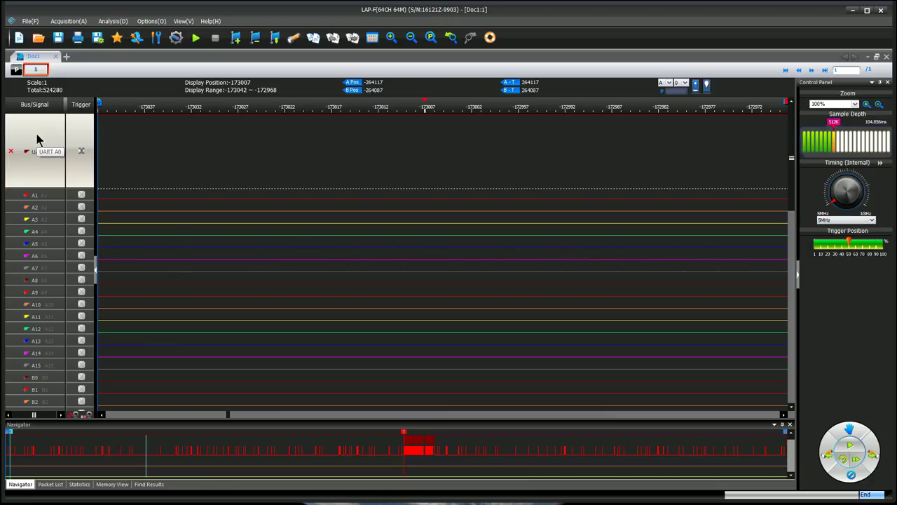
# - Open the trigger level settings, examine the probe types available for Port A, and close the dialog with P120LV kept
pyautogui.rightClick(37, 135)
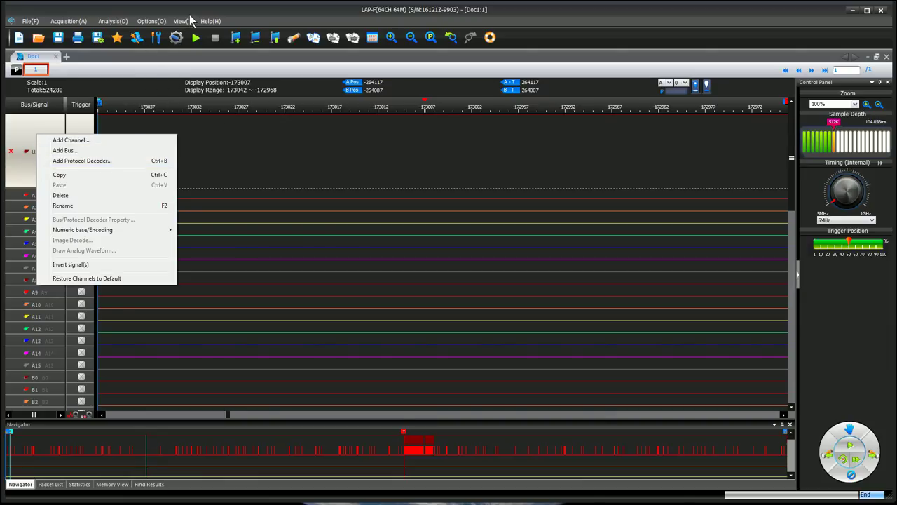
pyautogui.click(177, 35)
pyautogui.click(176, 37)
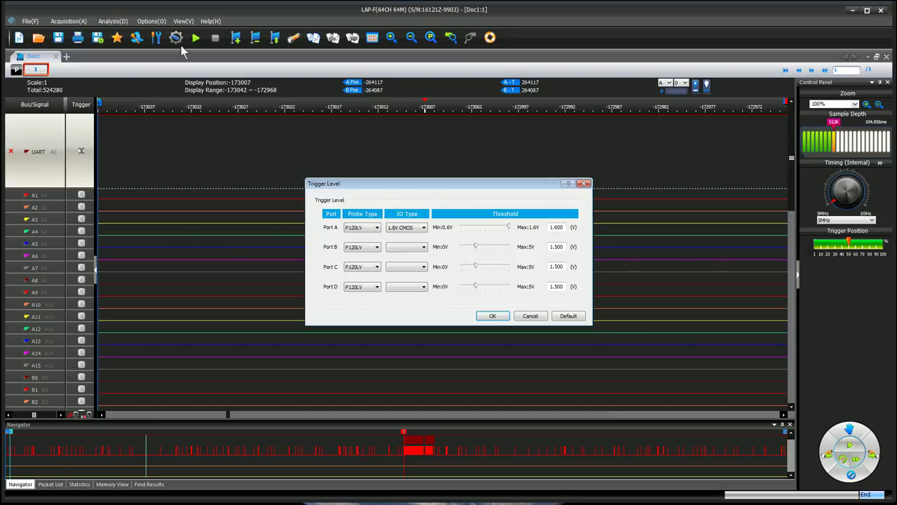
pyautogui.click(368, 229)
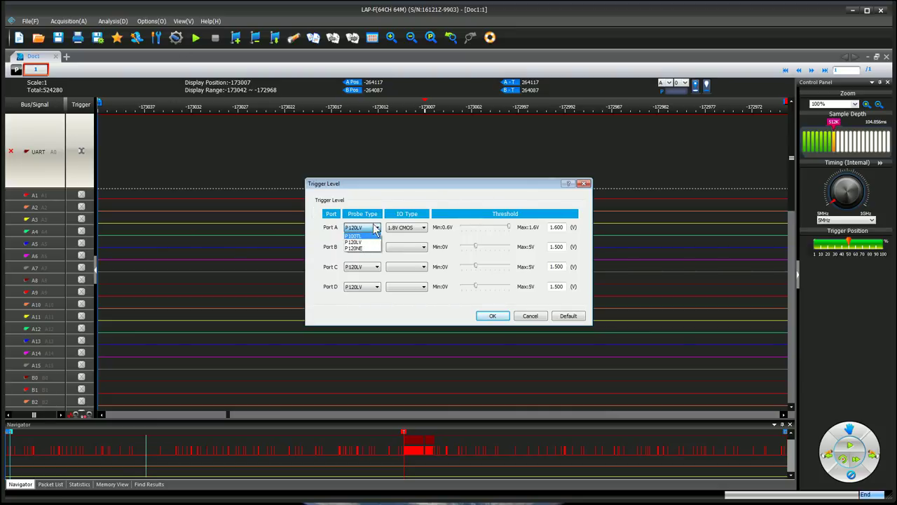
pyautogui.click(373, 229)
pyautogui.click(374, 230)
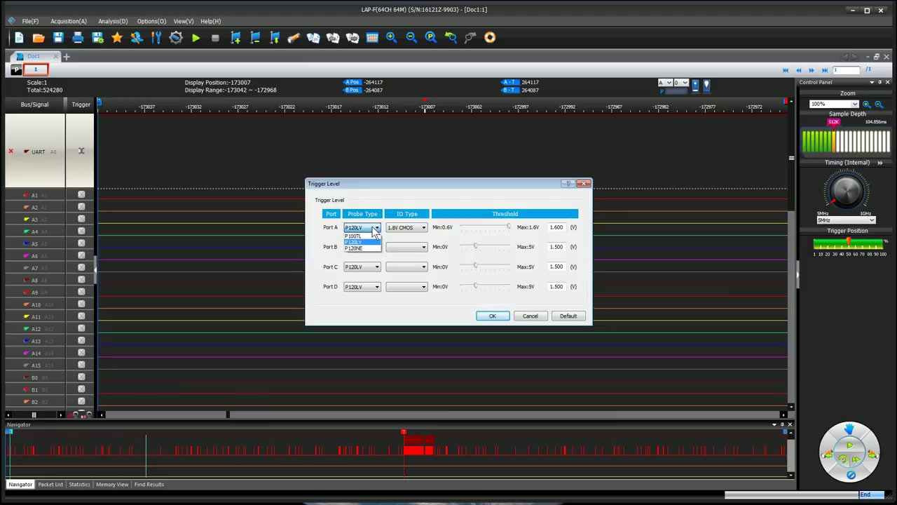
pyautogui.click(374, 233)
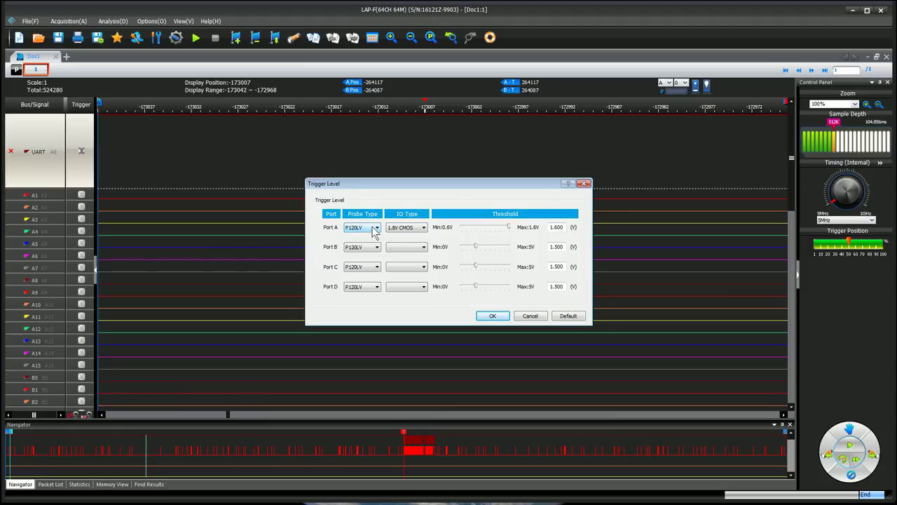
pyautogui.click(374, 230)
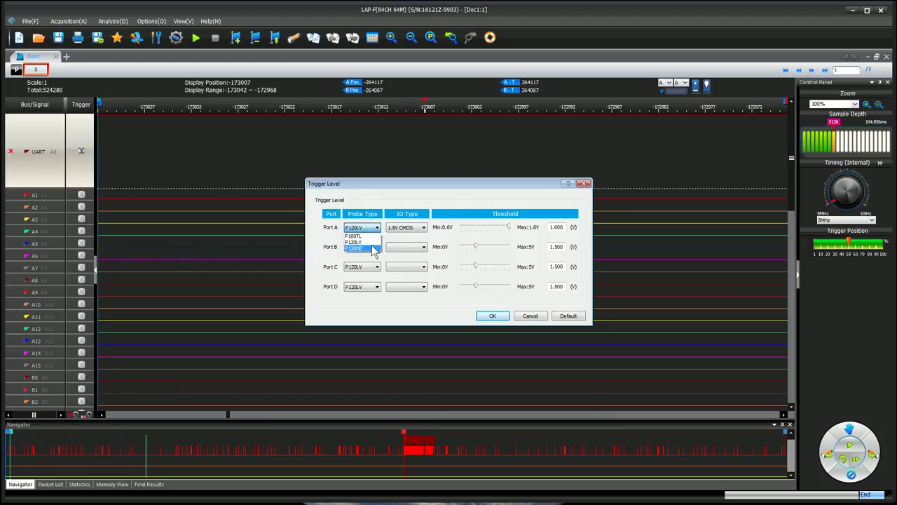
pyautogui.click(373, 230)
pyautogui.click(373, 232)
pyautogui.click(375, 233)
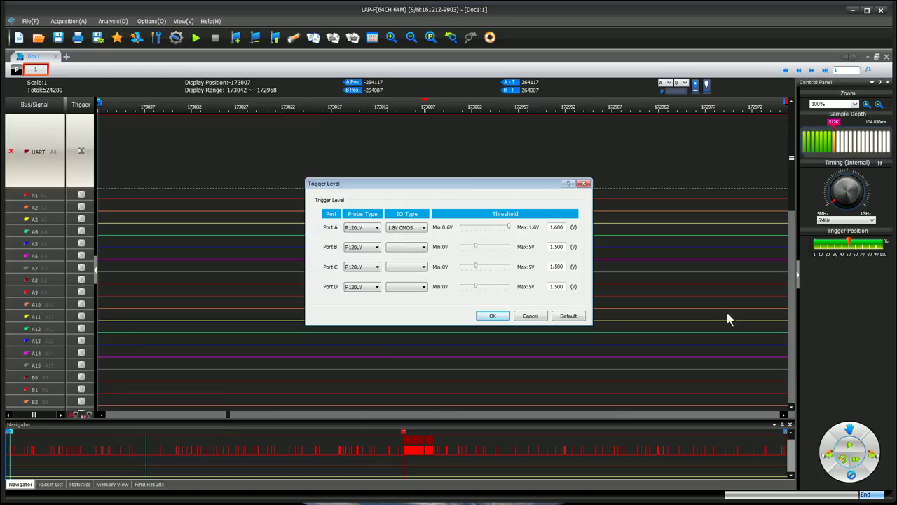
pyautogui.press('Return')
# - Bring the UART burst at the trigger point into view at 0.109875% zoom
pyautogui.moveTo(324, 169)
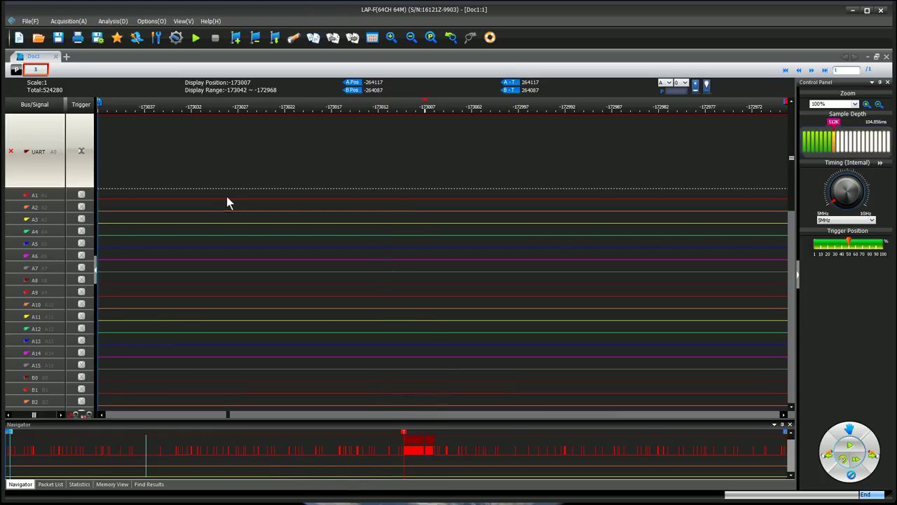
pyautogui.scroll(-5, 409, 155)
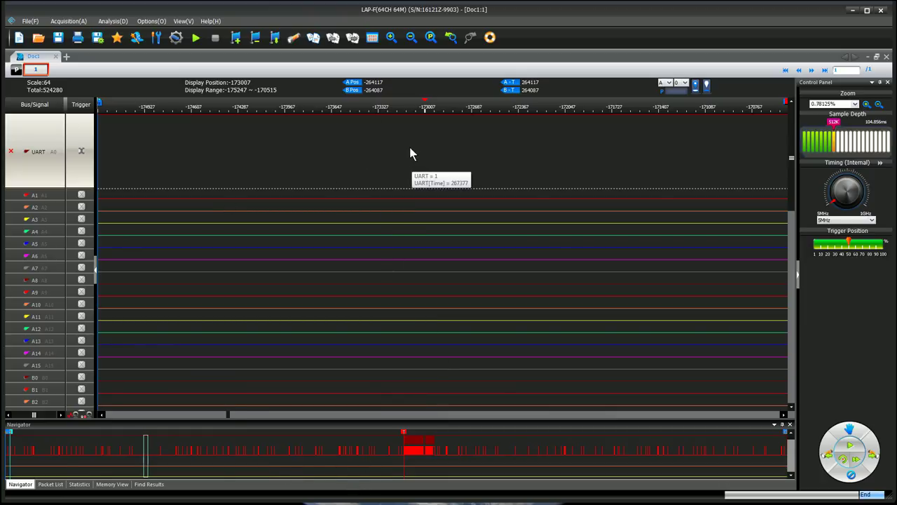
pyautogui.scroll(2, 406, 160)
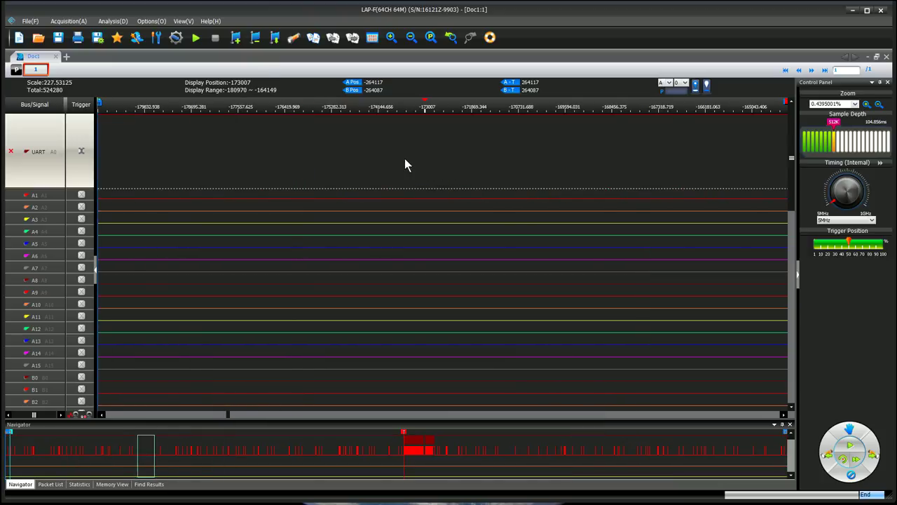
pyautogui.scroll(1, 404, 158)
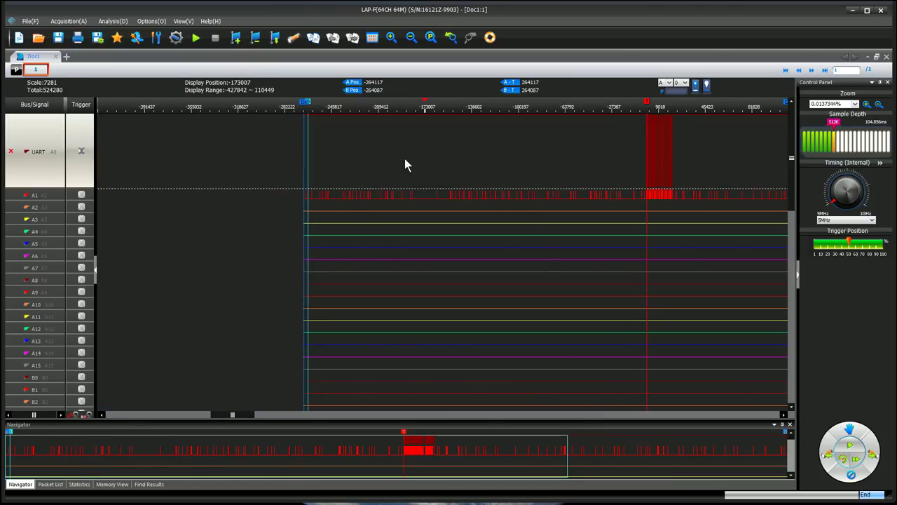
pyautogui.scroll(1, 404, 158)
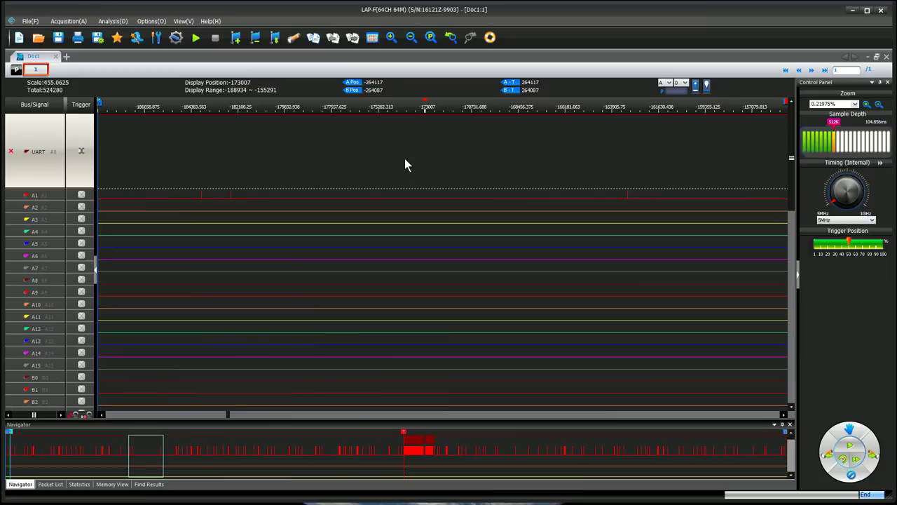
pyautogui.scroll(-1, 404, 159)
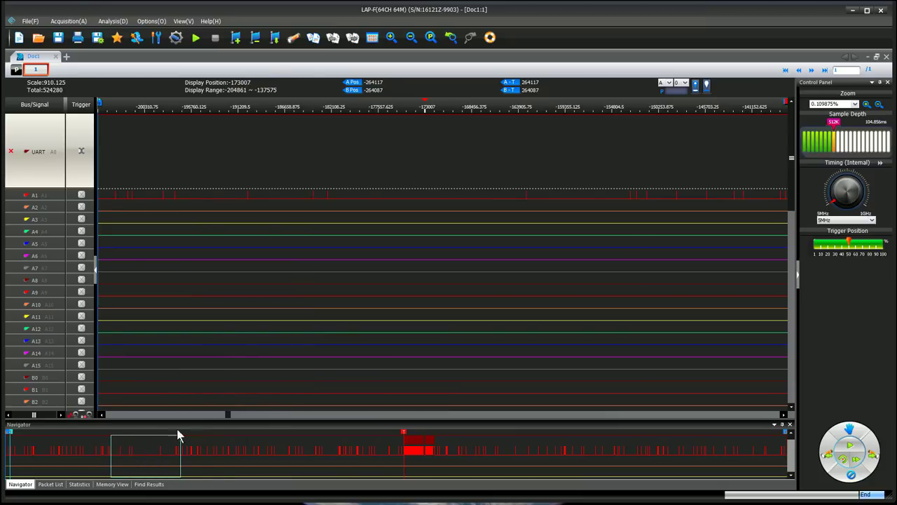
pyautogui.click(426, 450)
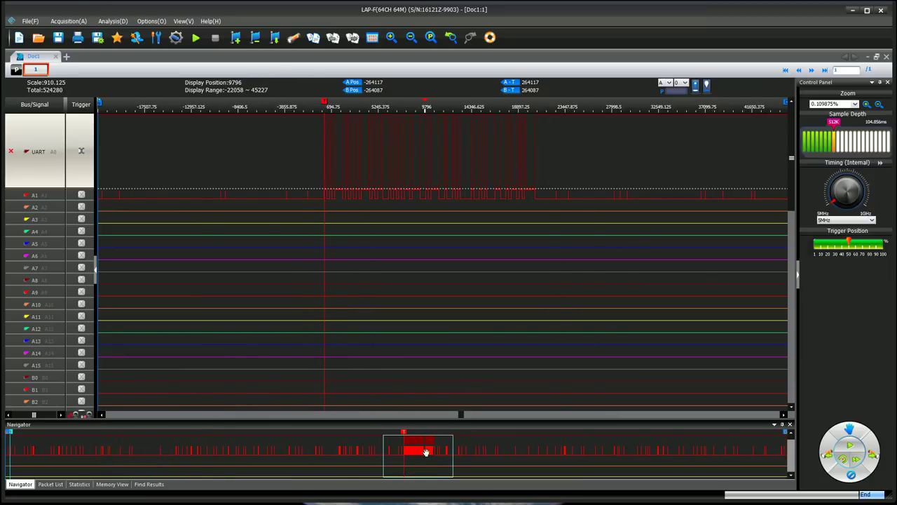
pyautogui.press('Left')
pyautogui.press('Left')
pyautogui.press('Left')
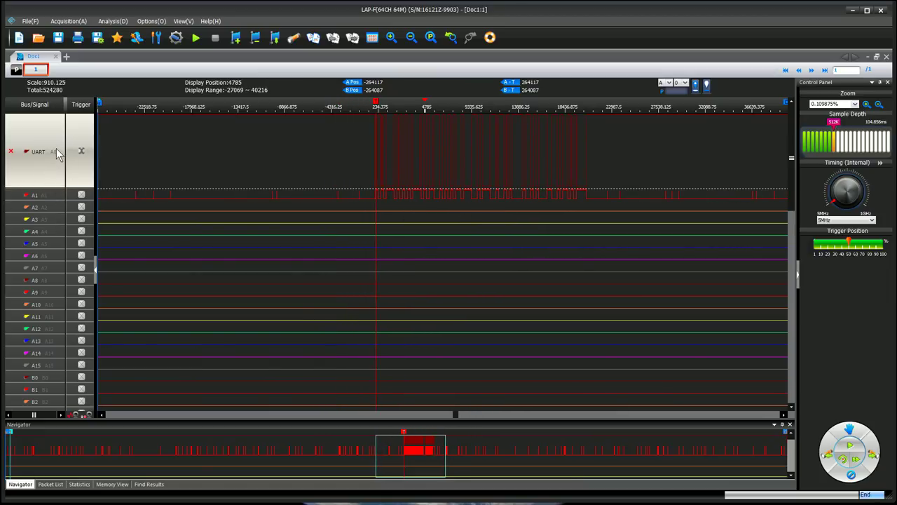
# - Select the A1 and UART channels in turn to compare their waveforms around the burst, ending on A1
pyautogui.click(49, 198)
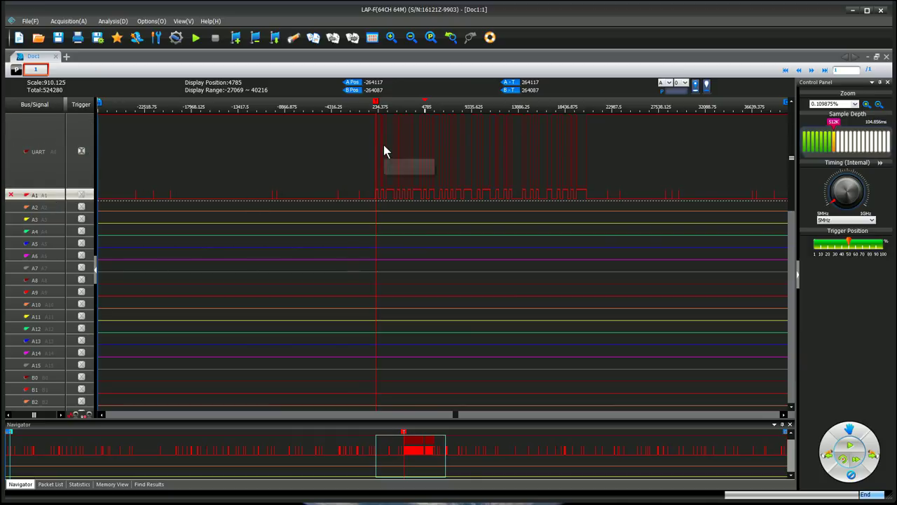
pyautogui.click(441, 155)
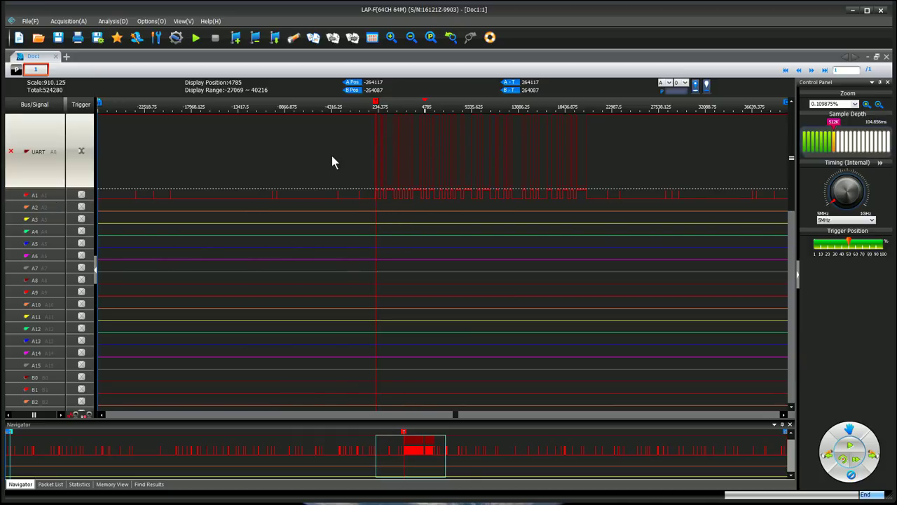
pyautogui.click(59, 199)
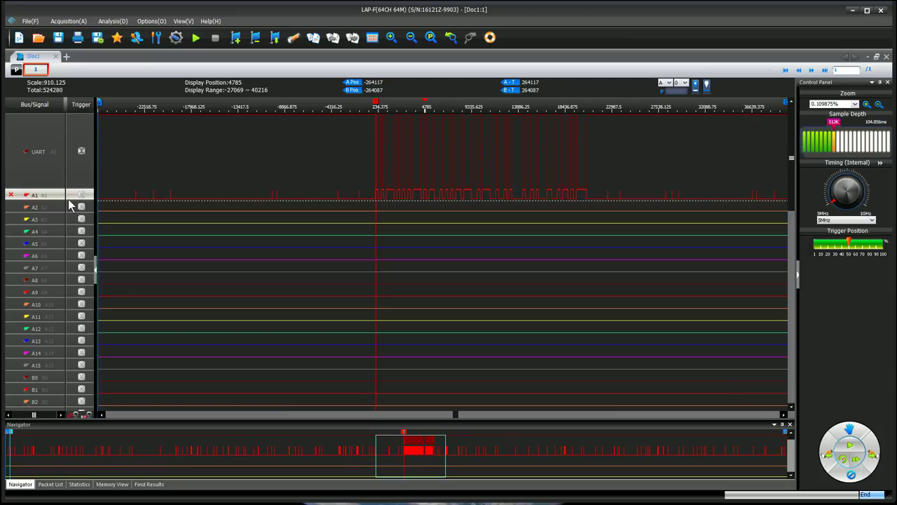
pyautogui.moveTo(411, 206)
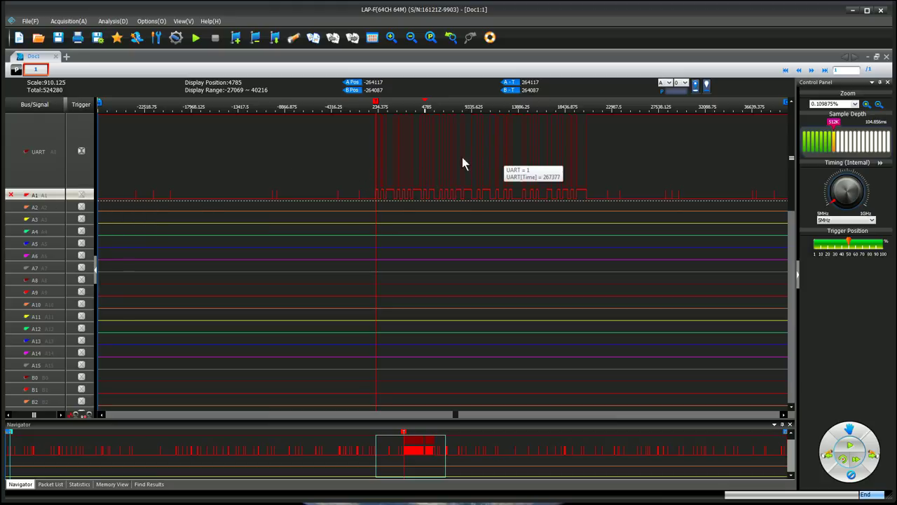
# - Keep channel A1 and examine the UART and A1 pulses inside the burst at 3.5160005% zoom
pyautogui.click(10, 194)
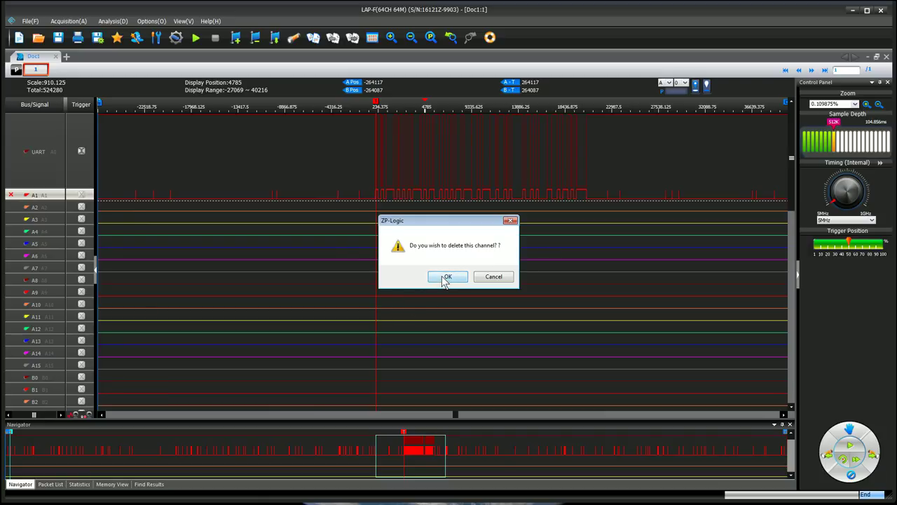
pyautogui.click(505, 277)
pyautogui.scroll(3, 492, 163)
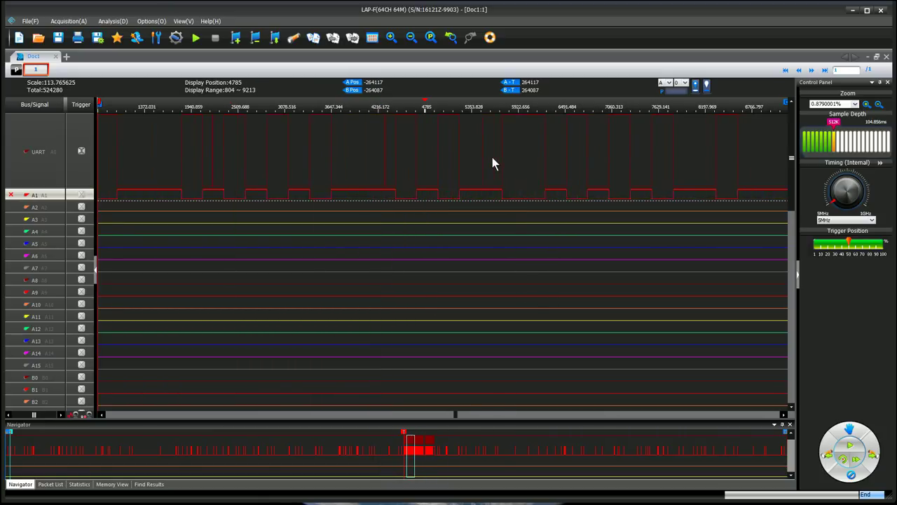
pyautogui.scroll(2, 489, 155)
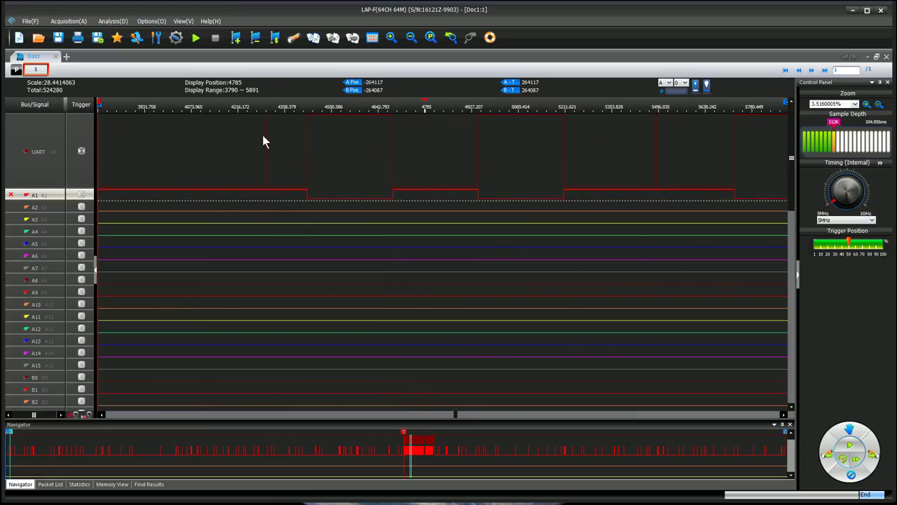
pyautogui.scroll(1, 263, 145)
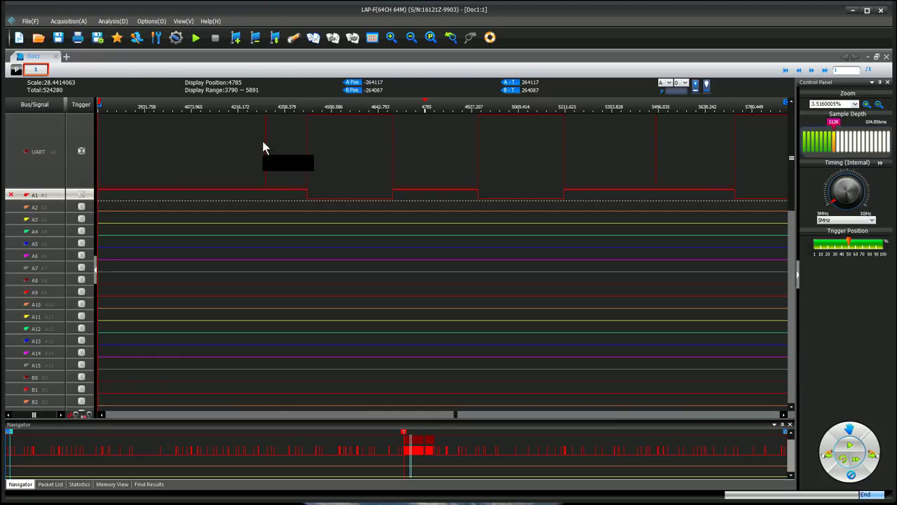
# - Select the UART channel and inspect its edges against A1 at 7.0320011% zoom
pyautogui.click(140, 169)
pyautogui.rightClick(196, 166)
pyautogui.click(196, 166)
pyautogui.rightClick(508, 162)
pyautogui.click(112, 153)
pyautogui.rightClick(383, 155)
pyautogui.click(448, 166)
pyautogui.rightClick(548, 159)
pyautogui.click(185, 186)
pyautogui.rightClick(526, 177)
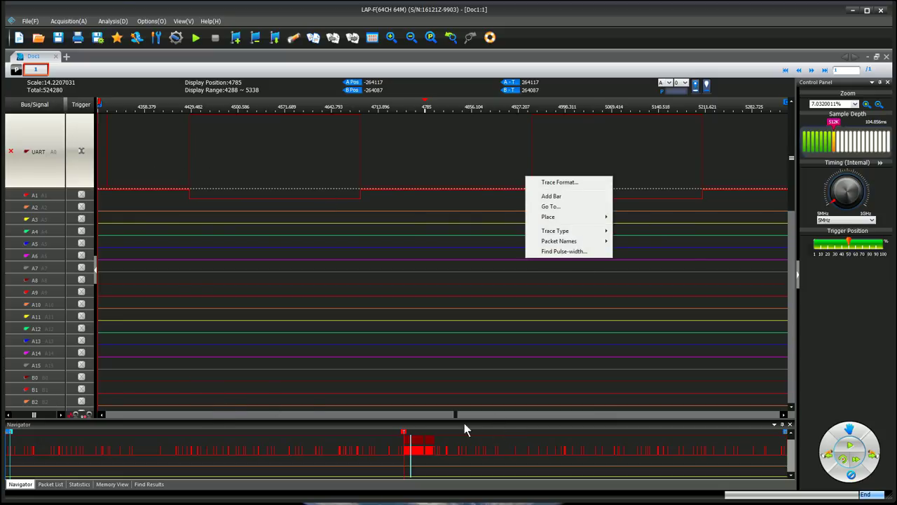
# - Inspect the earlier UART pulses around position 3590 and bring the start of the burst into view at 0.4395001% zoom
pyautogui.moveTo(454, 414); pyautogui.dragTo(453, 414)
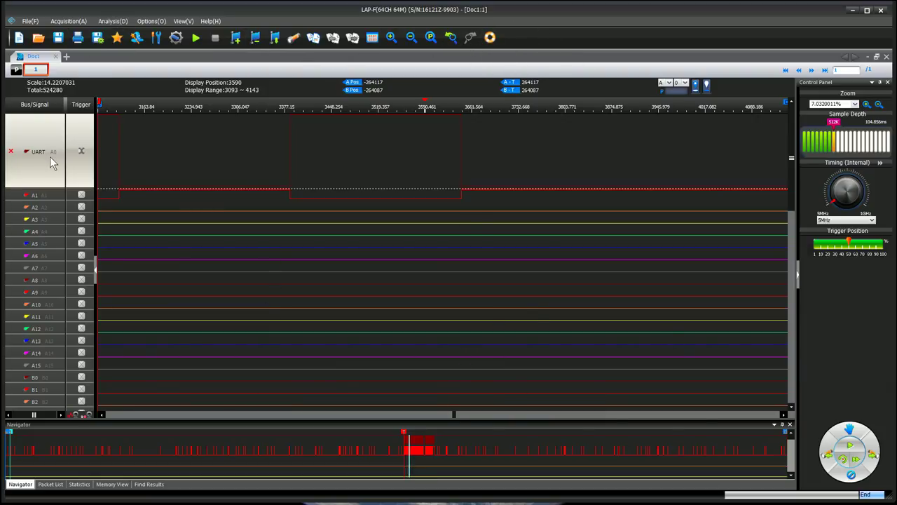
pyautogui.rightClick(435, 150)
pyautogui.click(269, 149)
pyautogui.rightClick(414, 157)
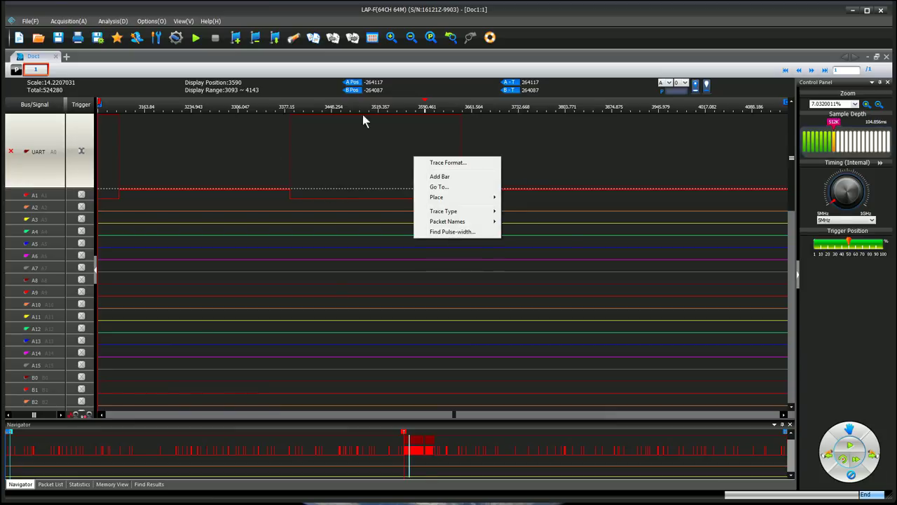
pyautogui.click(361, 139)
pyautogui.scroll(-3, 336, 159)
pyautogui.scroll(1, 333, 155)
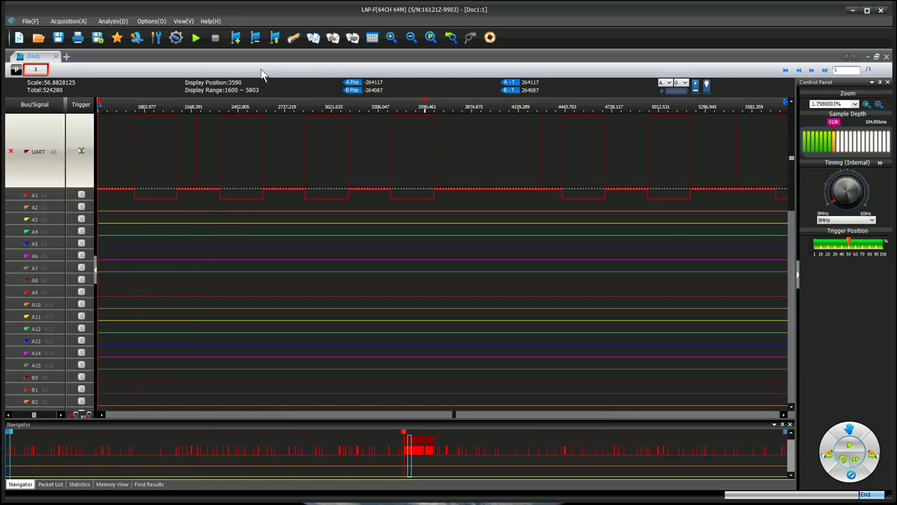
pyautogui.scroll(-5, 641, 147)
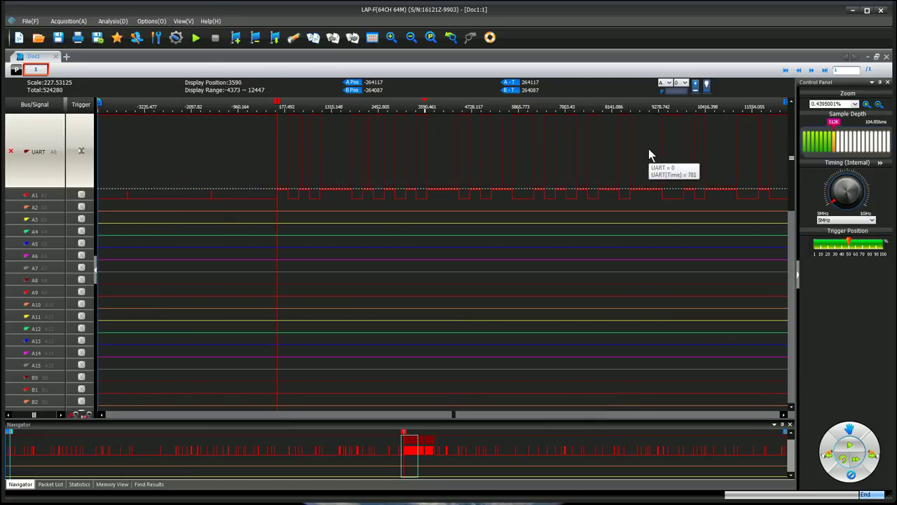
pyautogui.scroll(3, 453, 150)
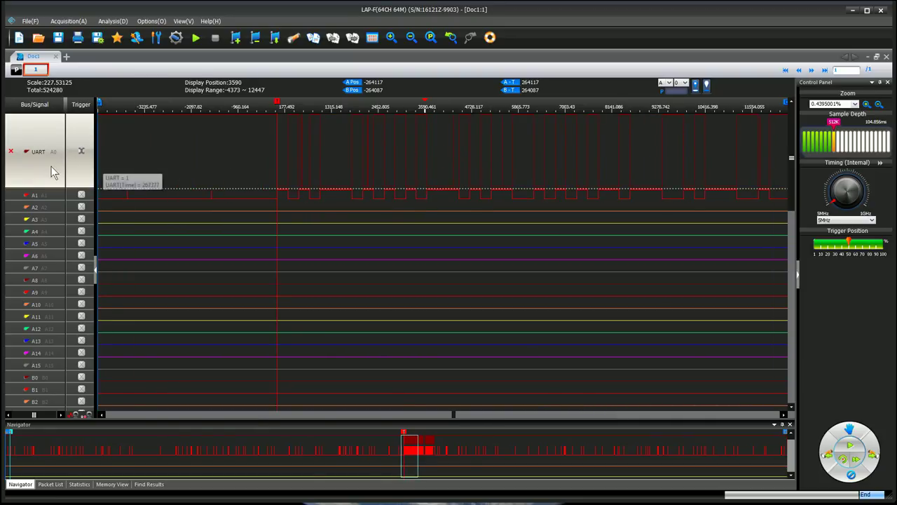
# - Open the protocol decoder selection for the UART channel and look through the decoder categories from Automotive to Optoelectronics
pyautogui.rightClick(28, 138)
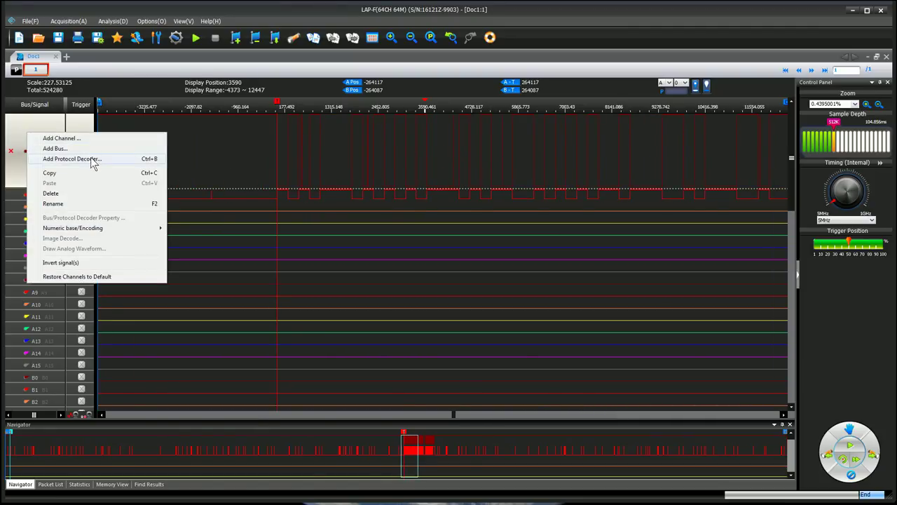
pyautogui.click(91, 157)
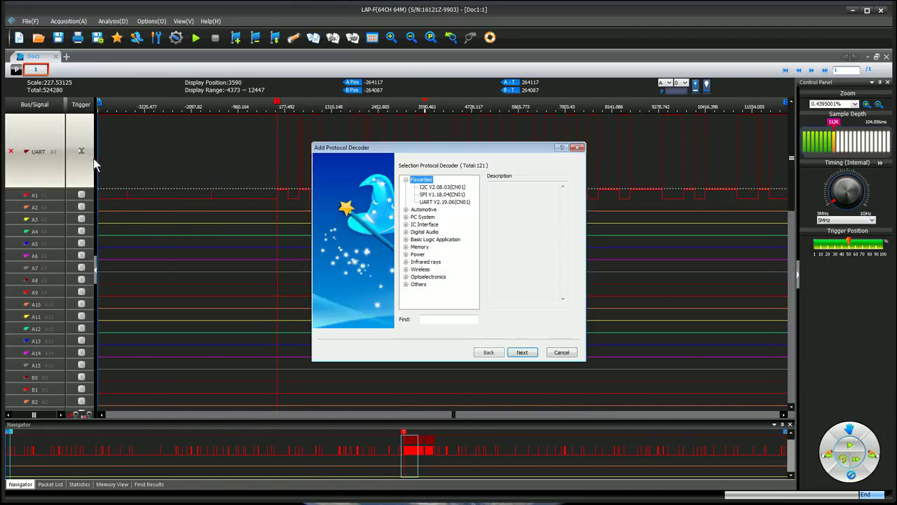
pyautogui.click(406, 210)
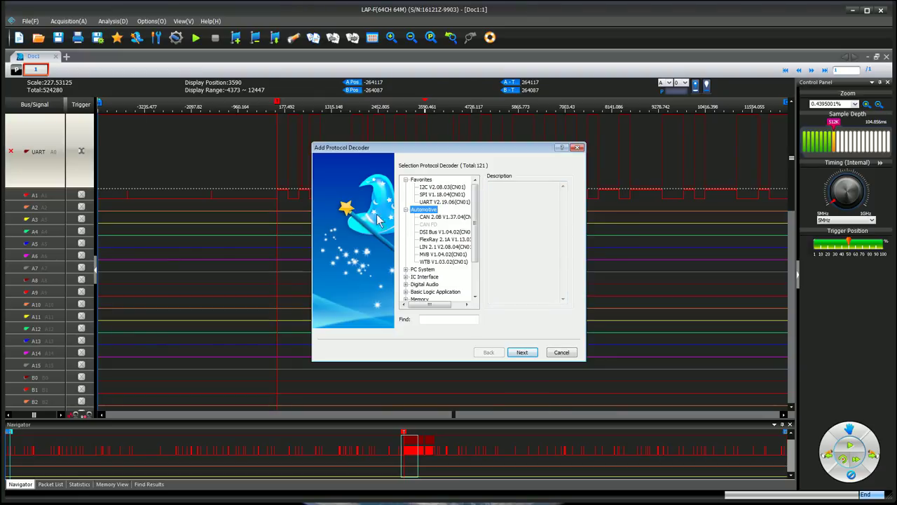
pyautogui.click(405, 269)
pyautogui.scroll(-2, 406, 237)
pyautogui.scroll(-1, 406, 240)
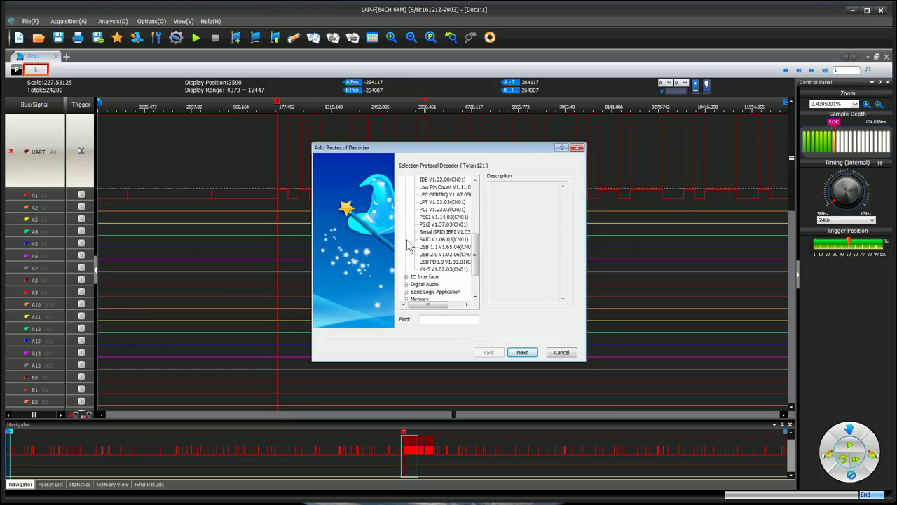
pyautogui.click(405, 280)
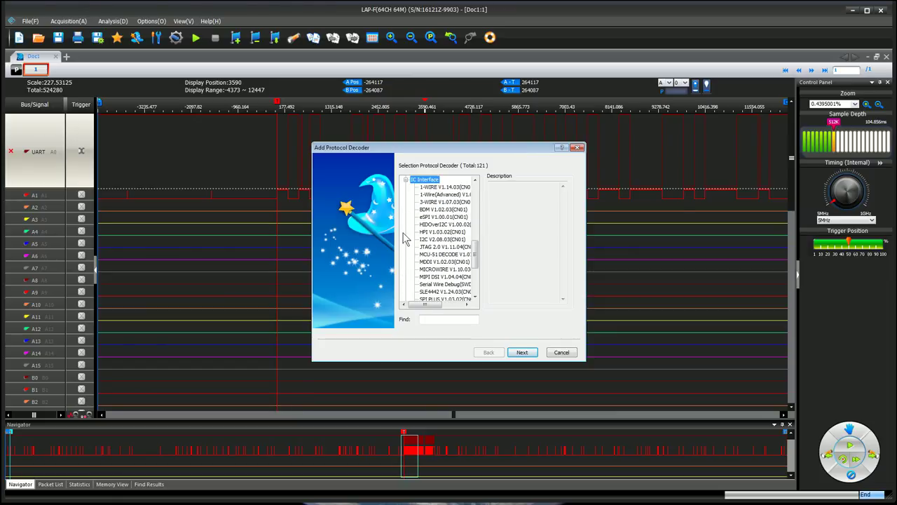
pyautogui.scroll(-2, 403, 241)
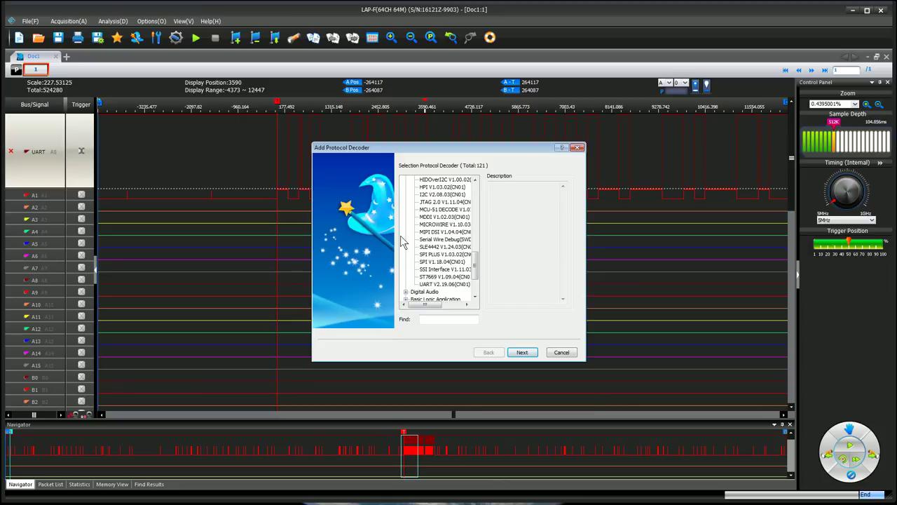
pyautogui.click(406, 291)
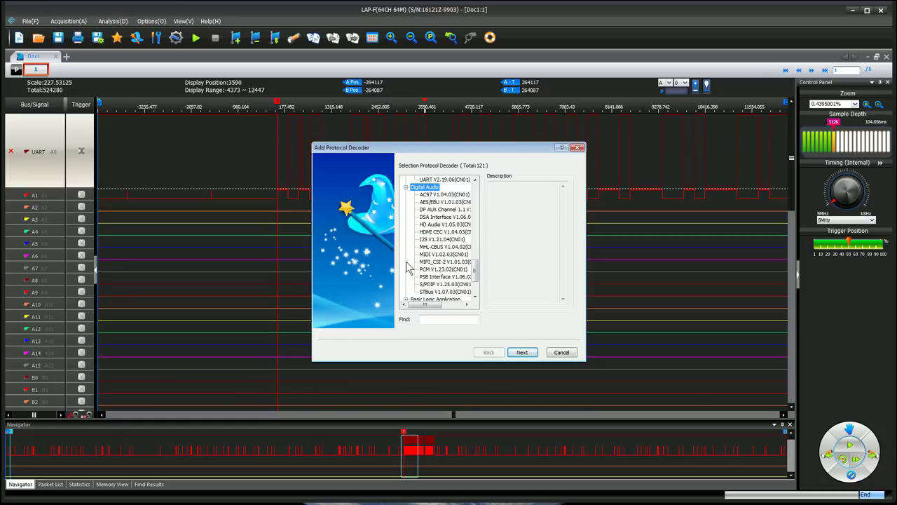
pyautogui.scroll(-1, 406, 261)
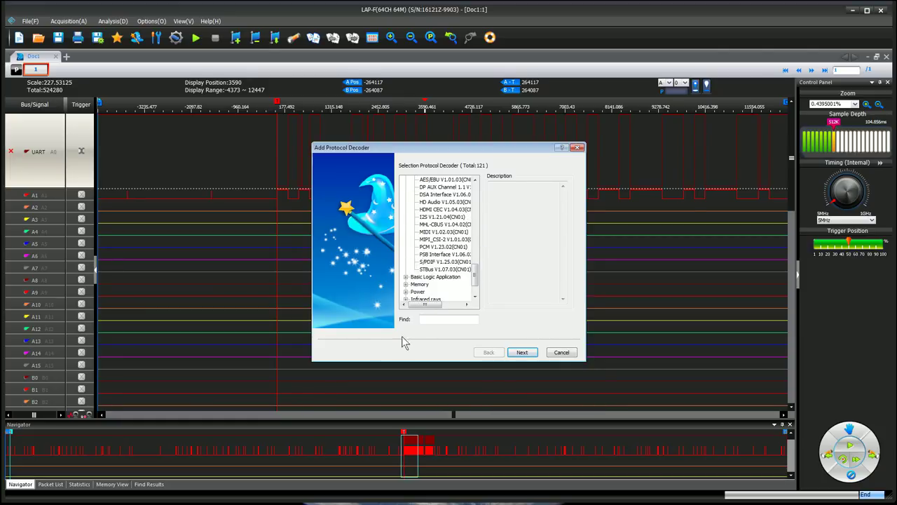
pyautogui.click(406, 277)
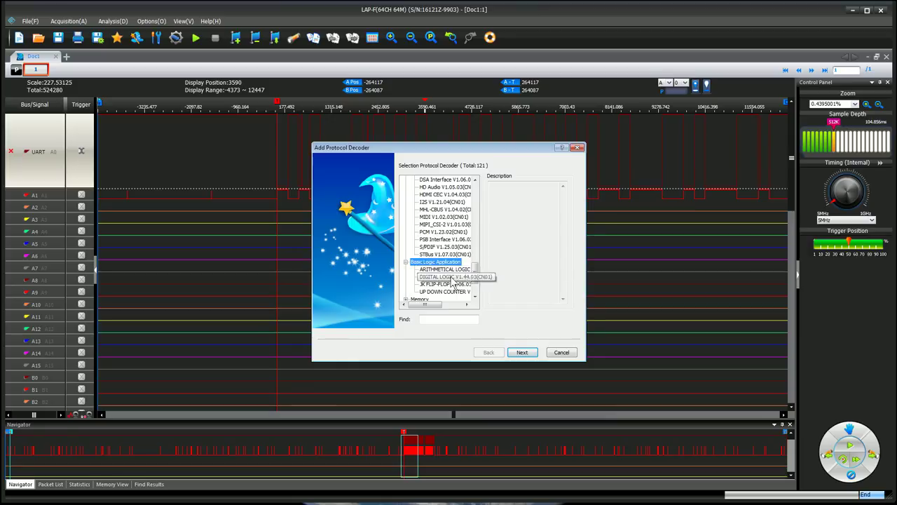
pyautogui.doubleClick(411, 299)
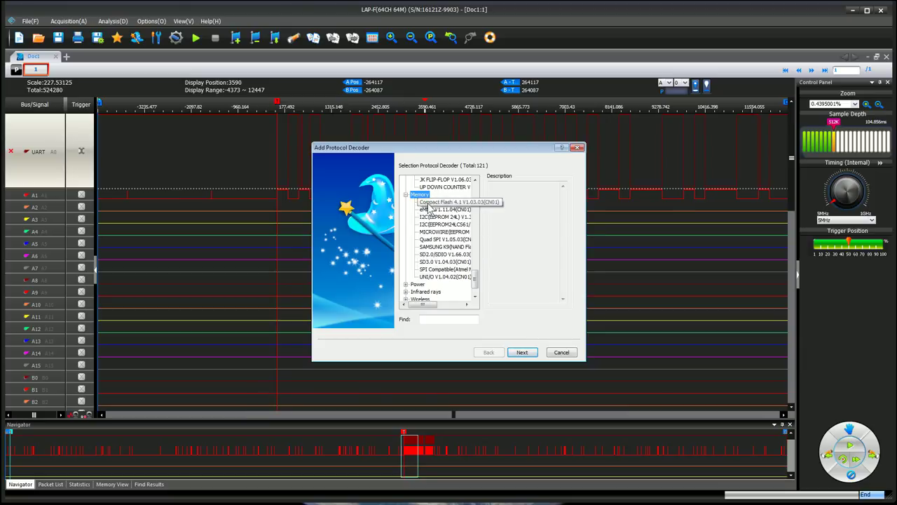
pyautogui.click(405, 285)
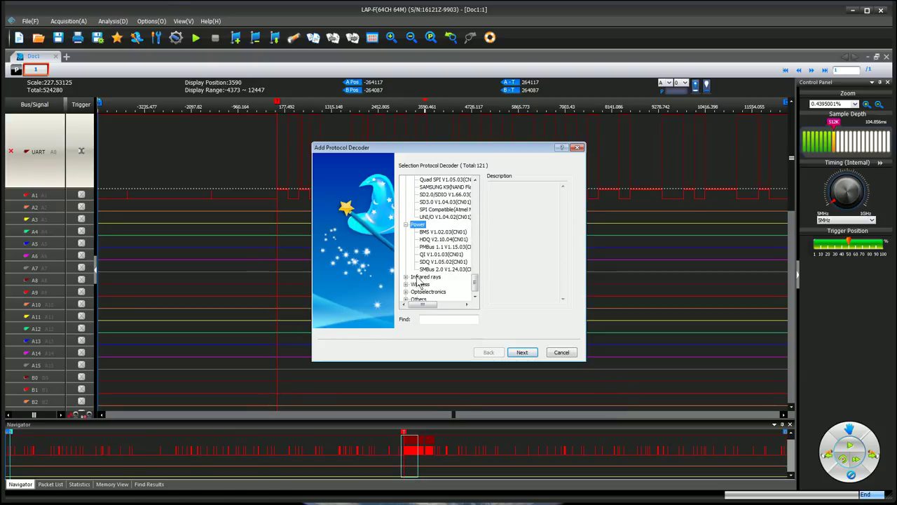
pyautogui.click(405, 277)
pyautogui.scroll(-1, 427, 270)
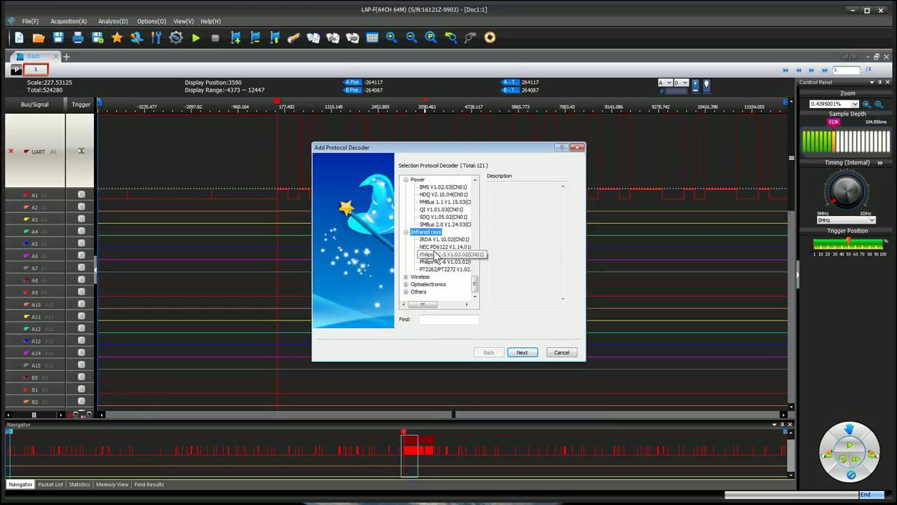
pyautogui.click(406, 278)
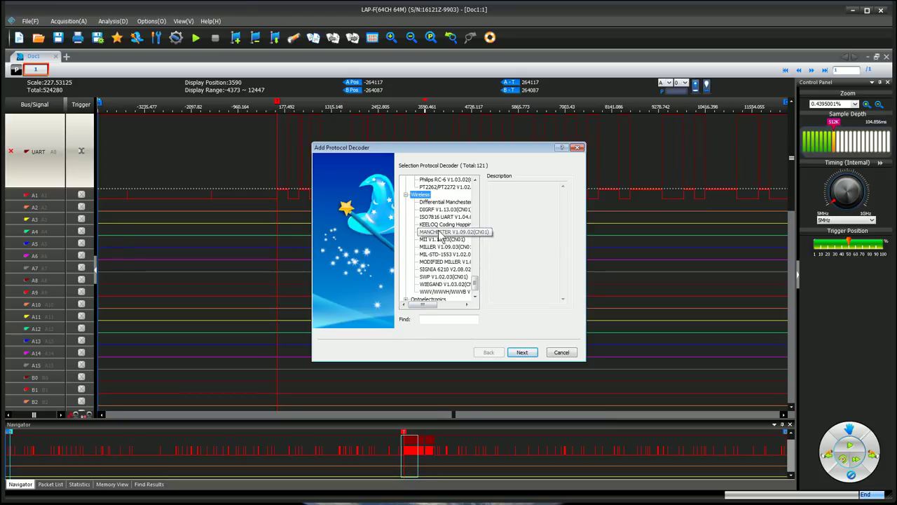
pyautogui.click(406, 299)
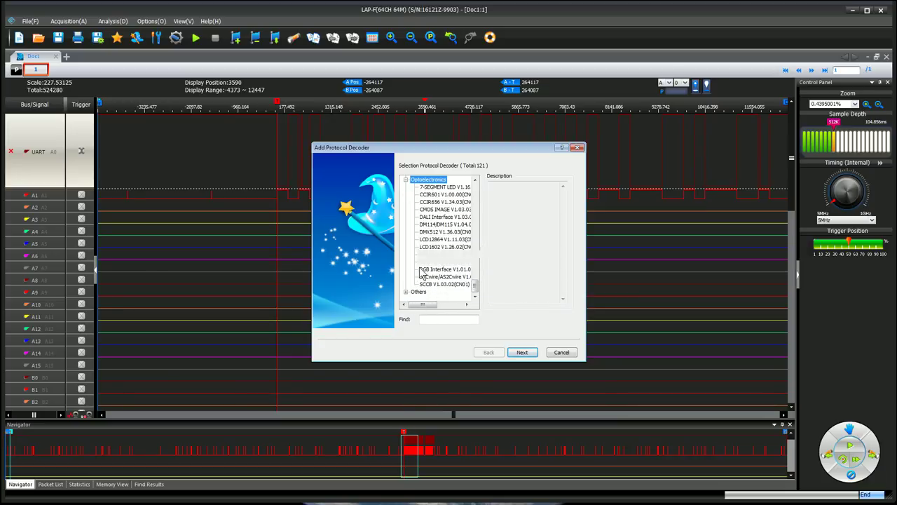
# - Add the UART protocol decoder on the UART channel and enlarge the height of the decoded bus row
pyautogui.scroll(6, 442, 238)
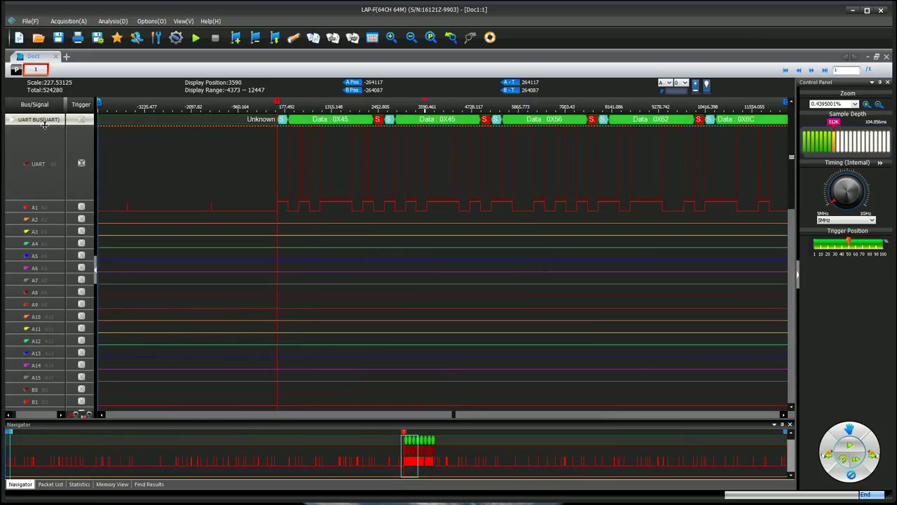
pyautogui.click(50, 138)
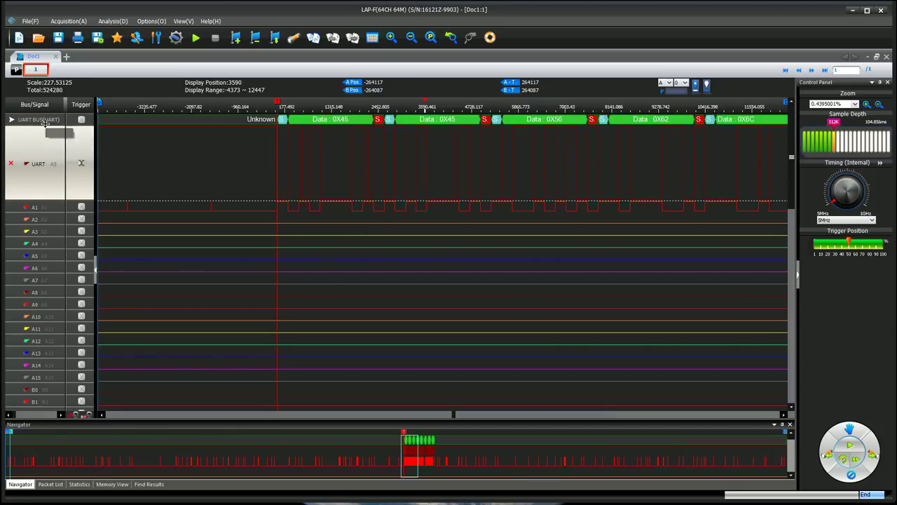
pyautogui.click(45, 128)
pyautogui.moveTo(45, 133); pyautogui.dragTo(45, 155)
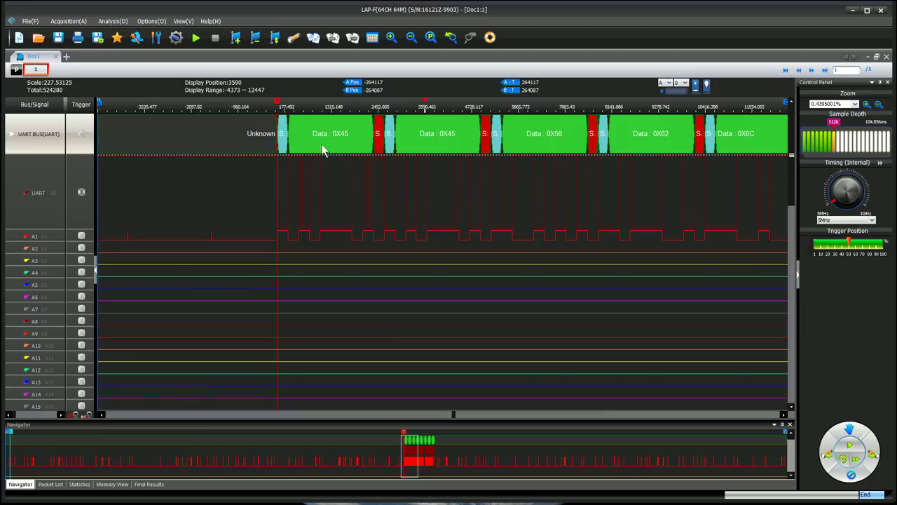
# - Review the UART bus decoder's properties, such as parity, data length and baud rate, without changing them
pyautogui.rightClick(44, 145)
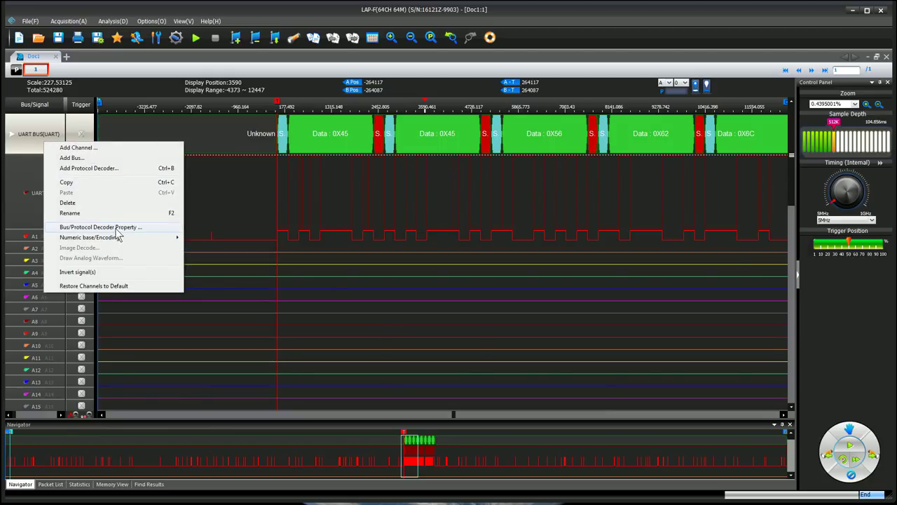
pyautogui.click(156, 228)
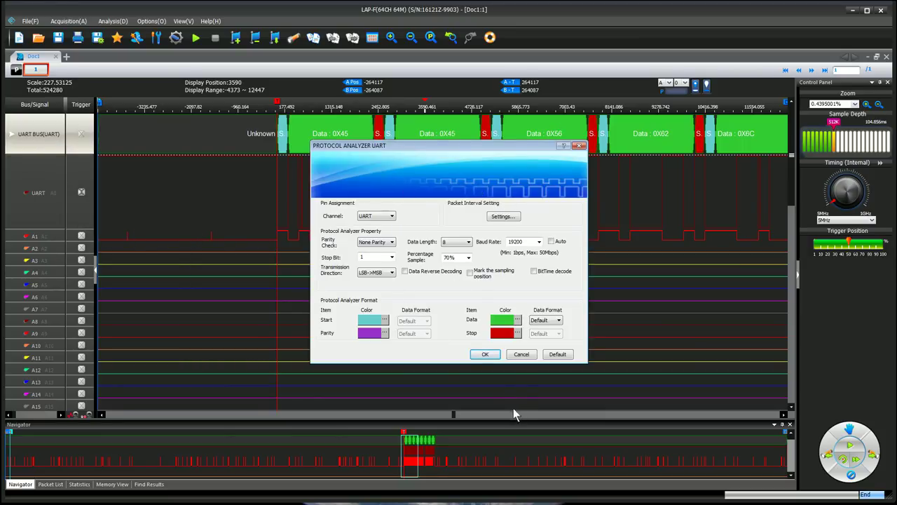
pyautogui.click(521, 355)
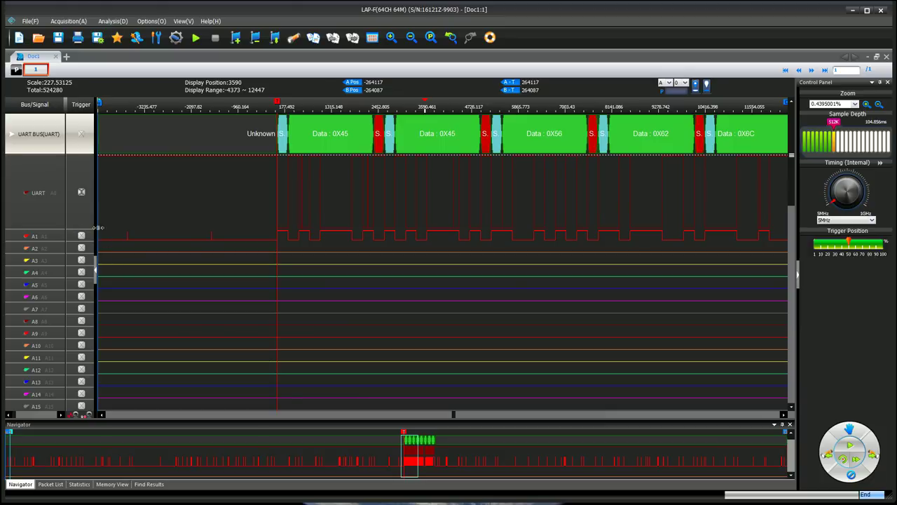
# - Set the numeric encoding of the UART bus to ASCII
pyautogui.rightClick(45, 147)
pyautogui.moveTo(103, 242)
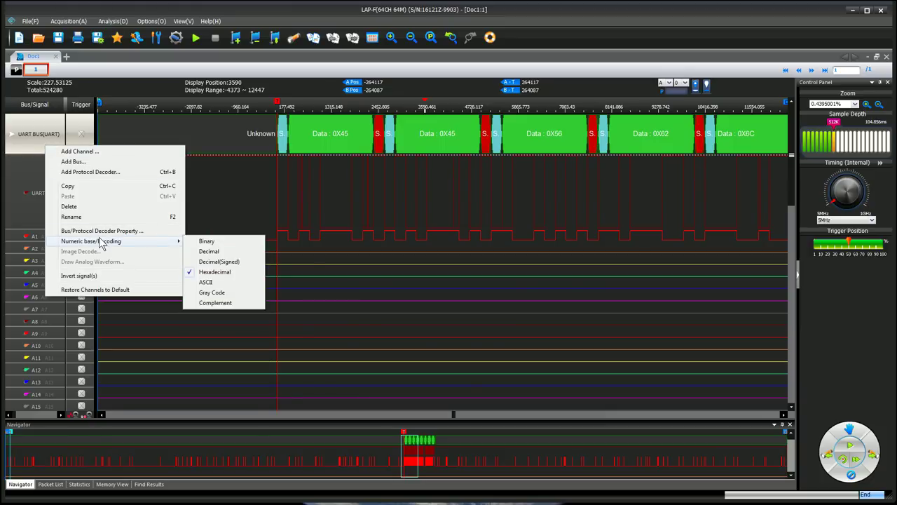
pyautogui.click(215, 282)
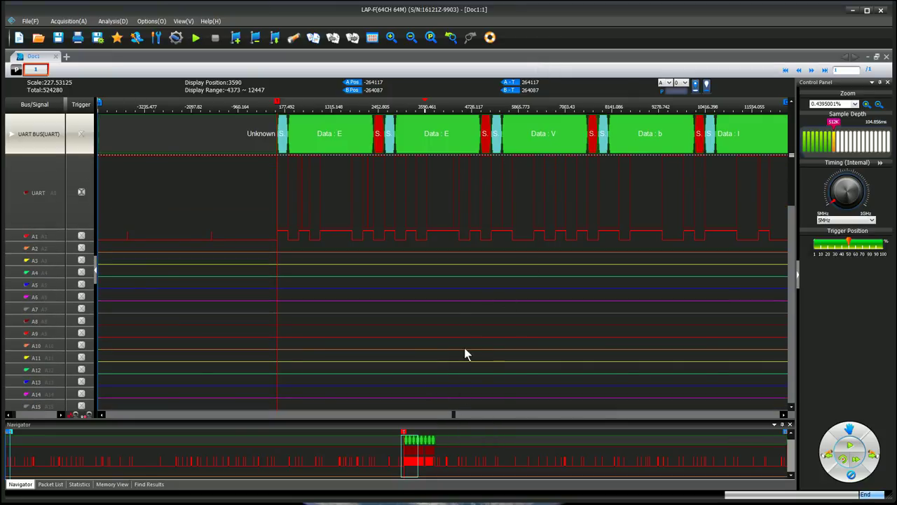
# - Examine the decoded ASCII characters up close and across the whole UART burst, ending at 0.109875% zoom
pyautogui.scroll(-3, 459, 315)
pyautogui.scroll(3, 465, 184)
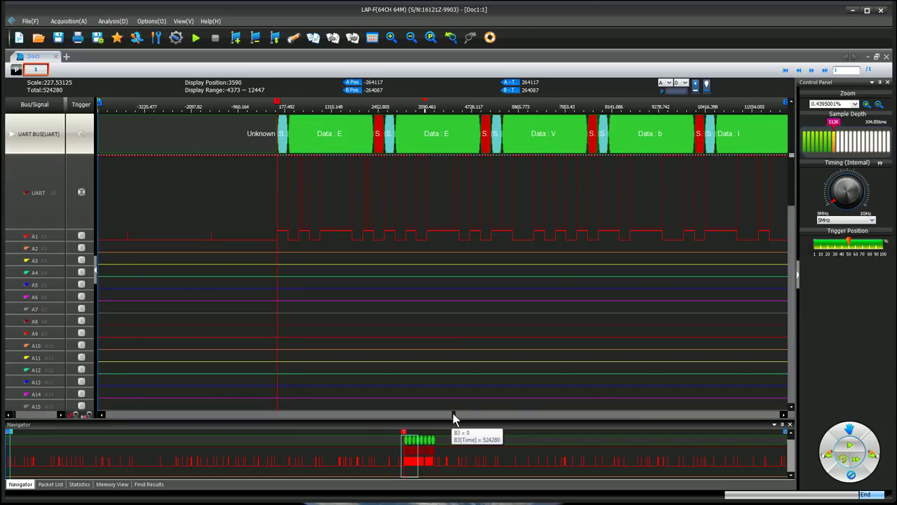
pyautogui.scroll(1, 479, 320)
pyautogui.scroll(1, 478, 319)
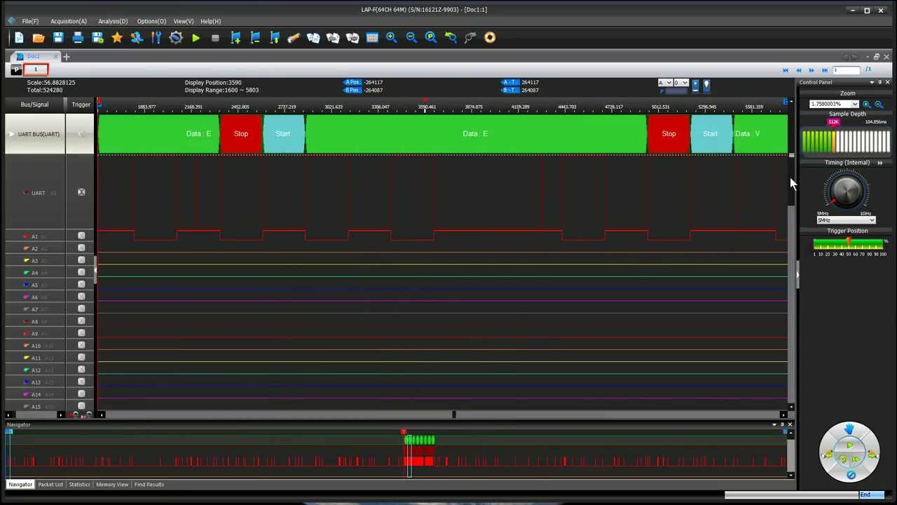
pyautogui.scroll(-3, 715, 218)
pyautogui.scroll(-1, 713, 218)
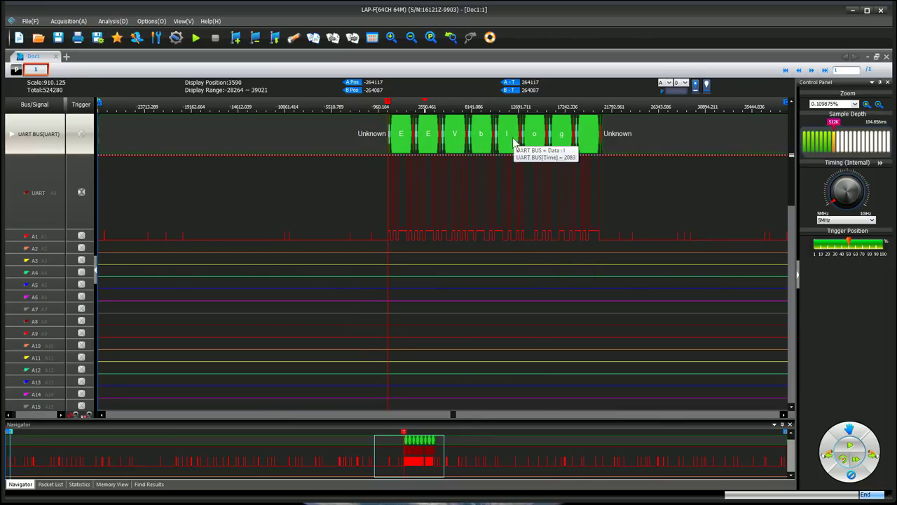
# - Compare a close-up of the decoded start, data and stop segments with the overview of the full UART burst
pyautogui.scroll(5, 513, 133)
pyautogui.scroll(-1, 416, 145)
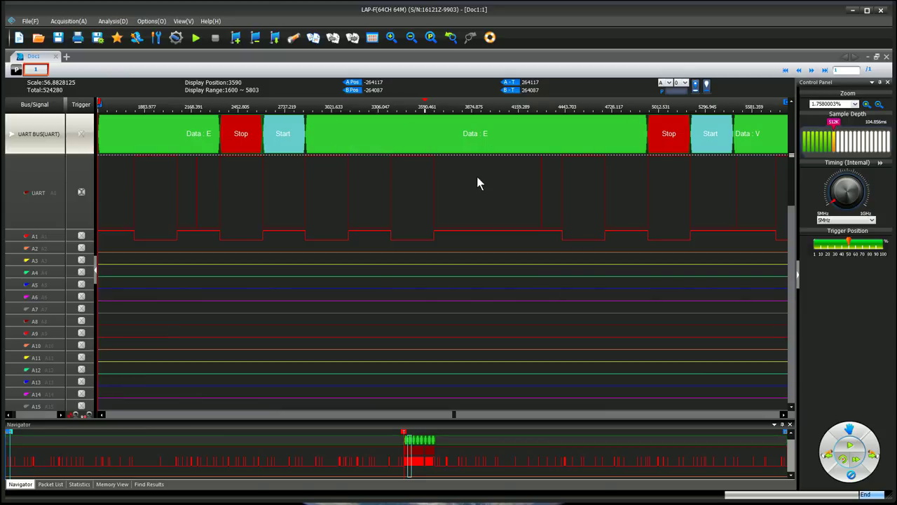
pyautogui.scroll(-4, 389, 135)
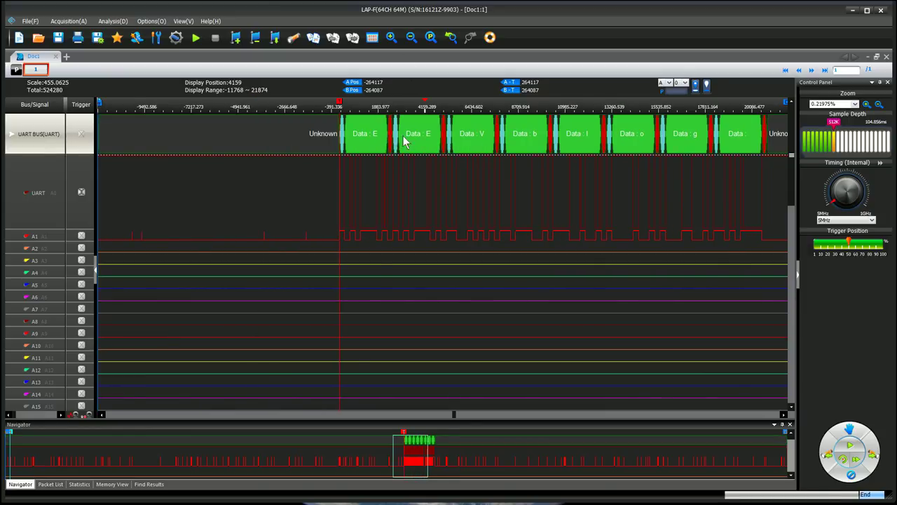
pyautogui.scroll(-2, 466, 138)
pyautogui.scroll(4, 468, 141)
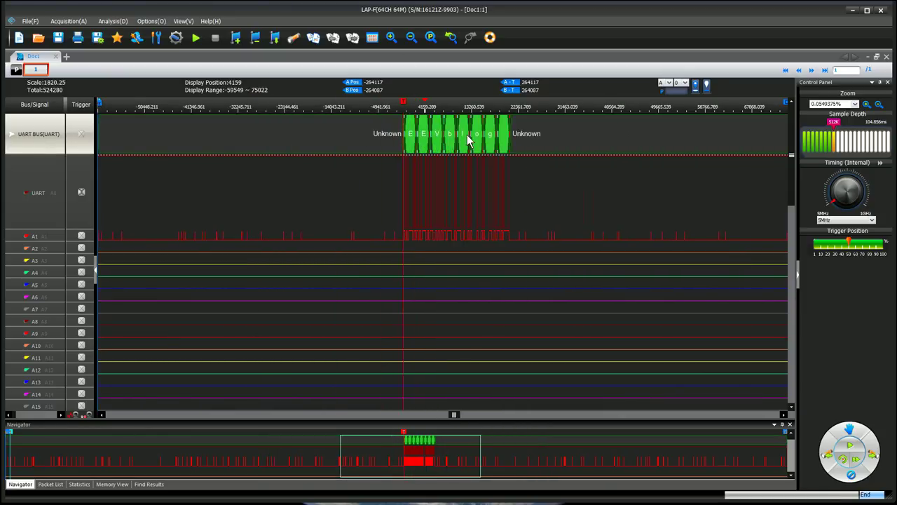
pyautogui.scroll(1, 470, 140)
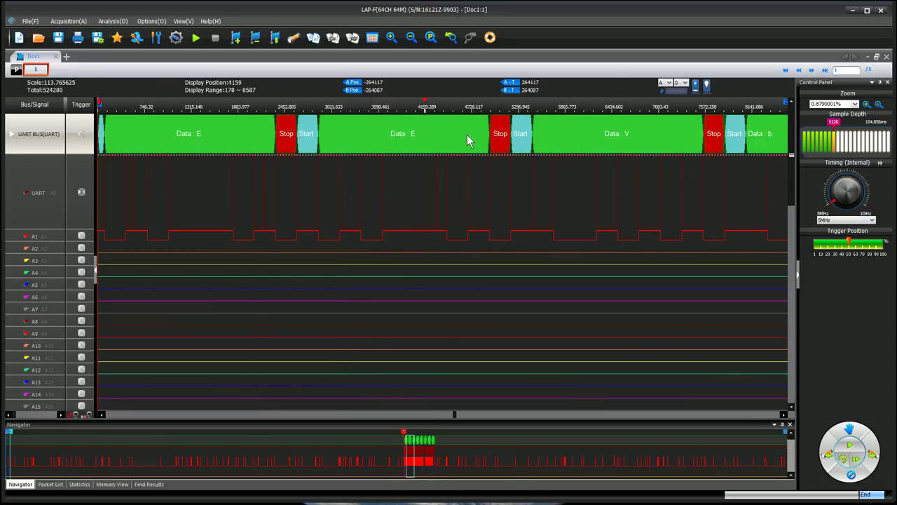
# - Inspect the decoded UART samples in the listing display, and return to the waveform display with the whole burst in view
pyautogui.click(373, 43)
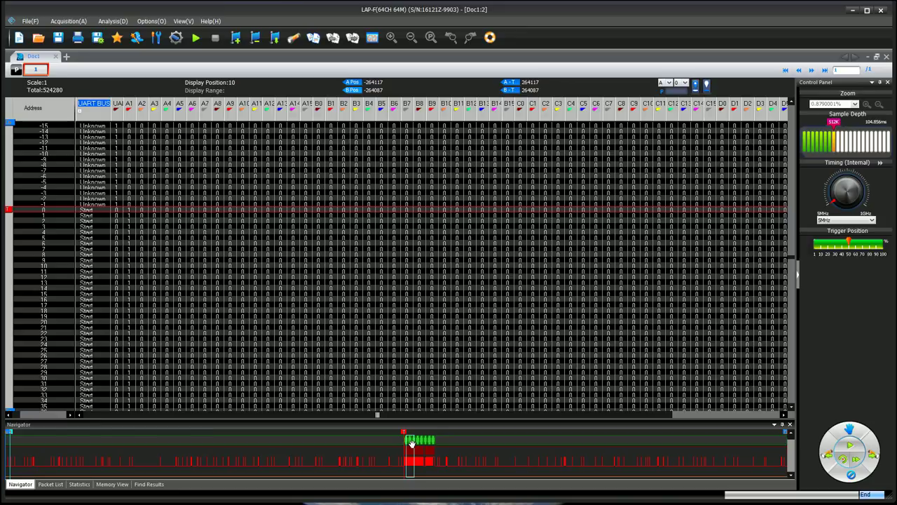
pyautogui.moveTo(410, 440); pyautogui.dragTo(422, 442)
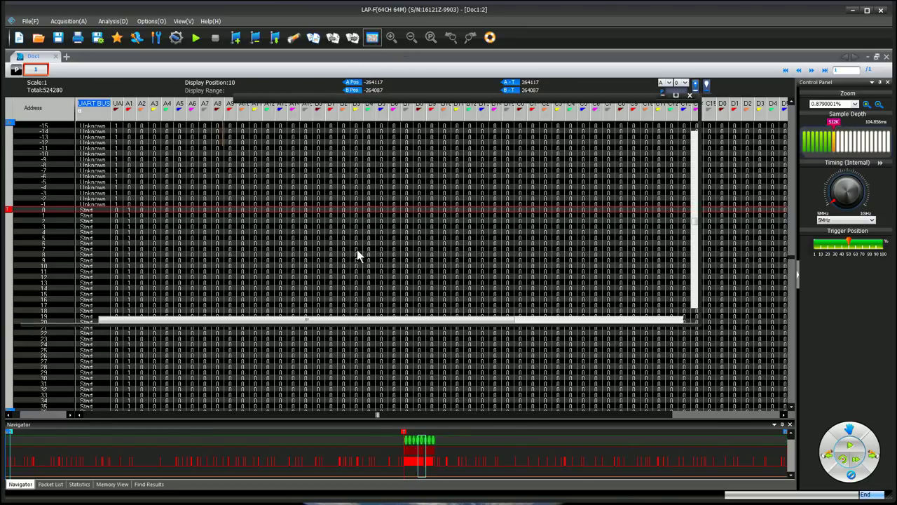
pyautogui.hotkey('ctrl', 'Tab')
pyautogui.scroll(-2, 408, 210)
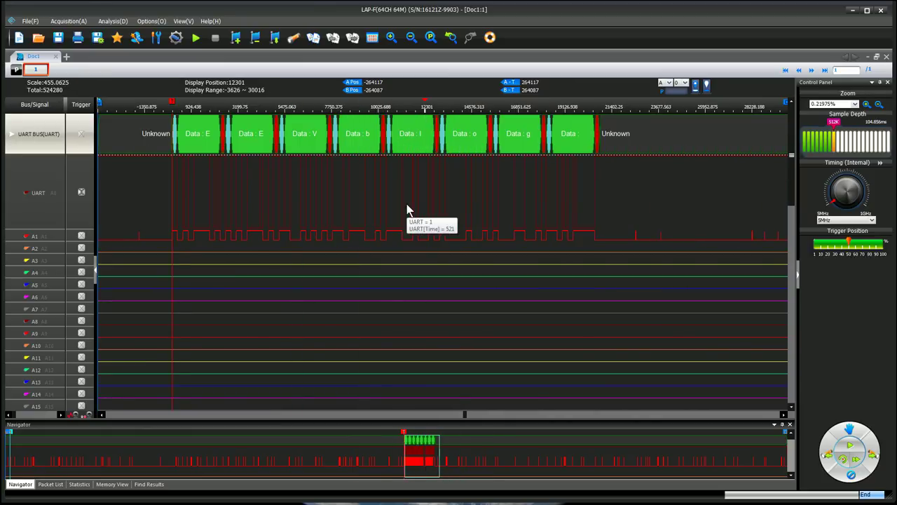
pyautogui.click(112, 21)
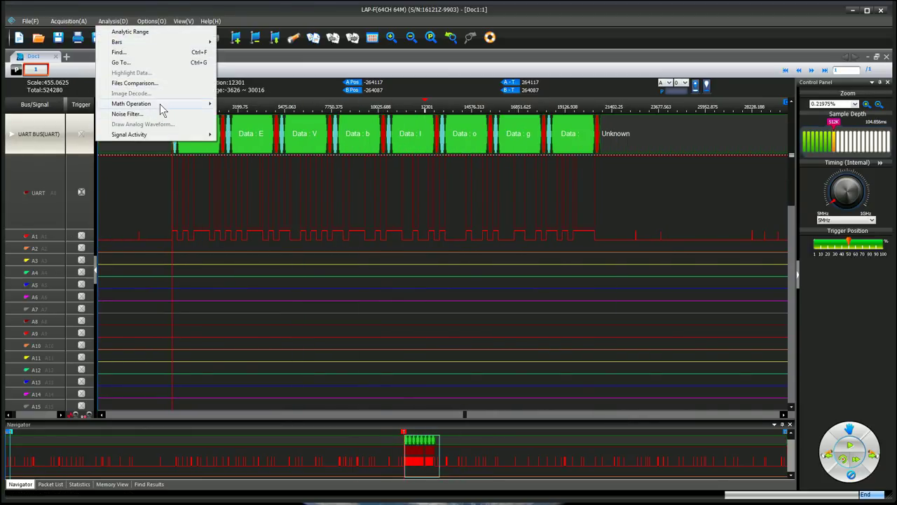
pyautogui.moveTo(162, 110)
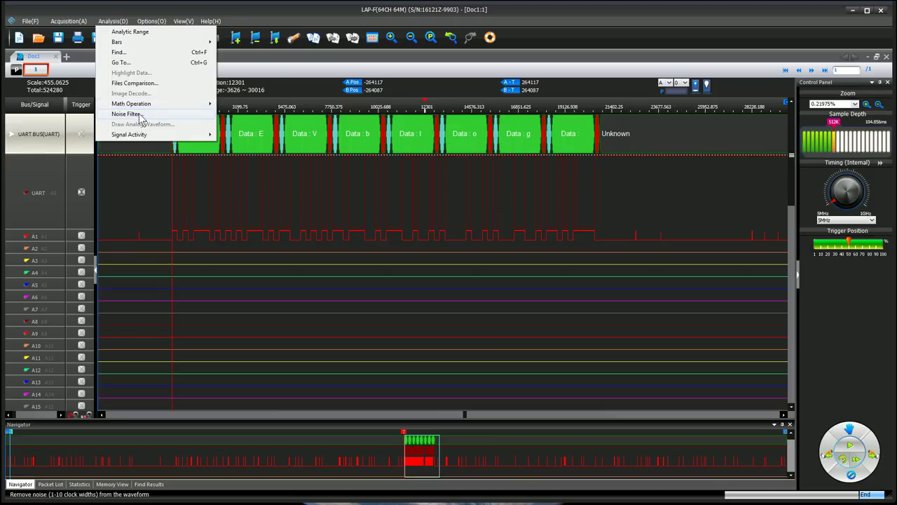
pyautogui.moveTo(148, 138)
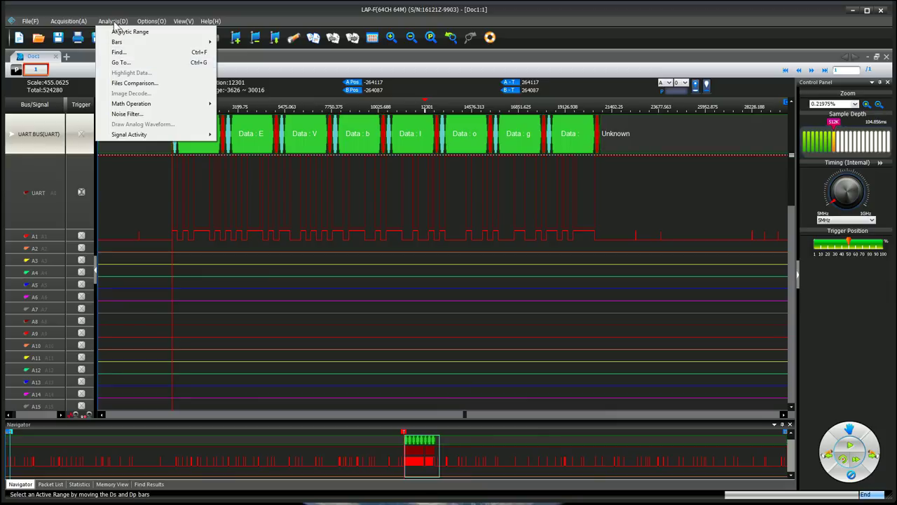
pyautogui.moveTo(75, 25)
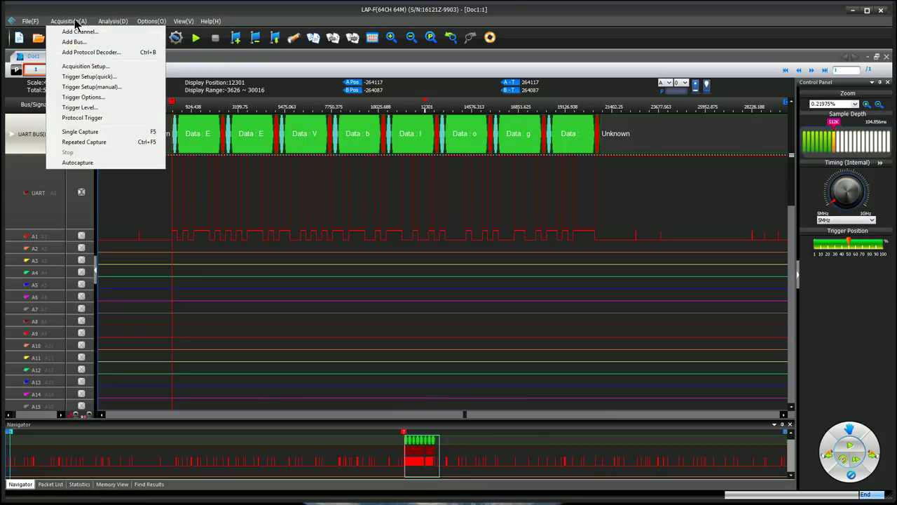
pyautogui.click(117, 21)
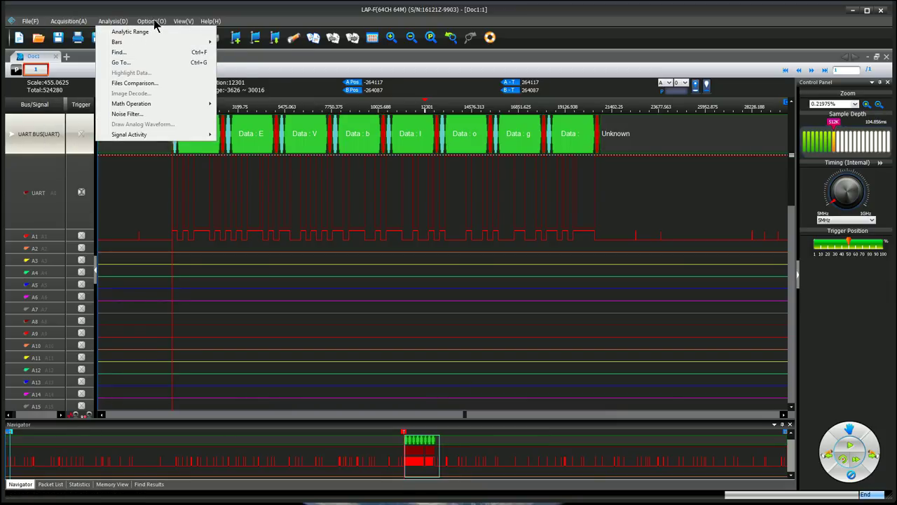
pyautogui.moveTo(154, 21)
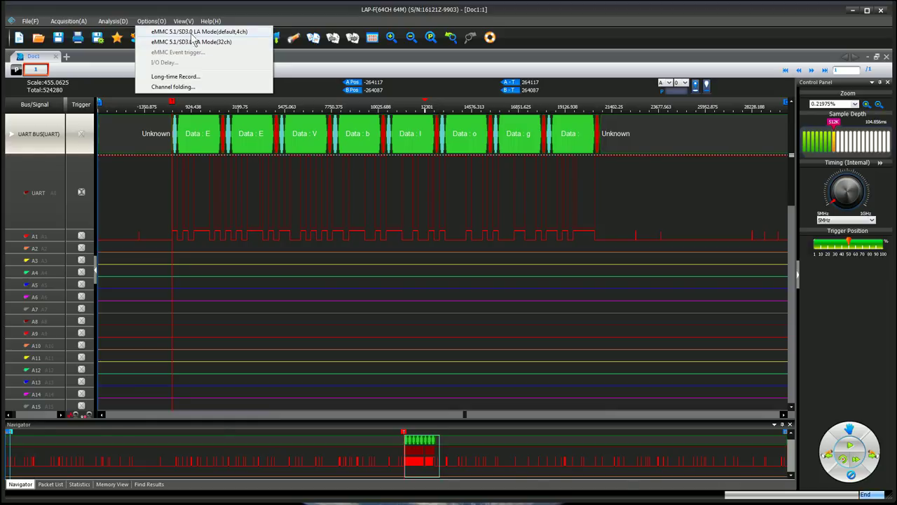
pyautogui.moveTo(182, 22)
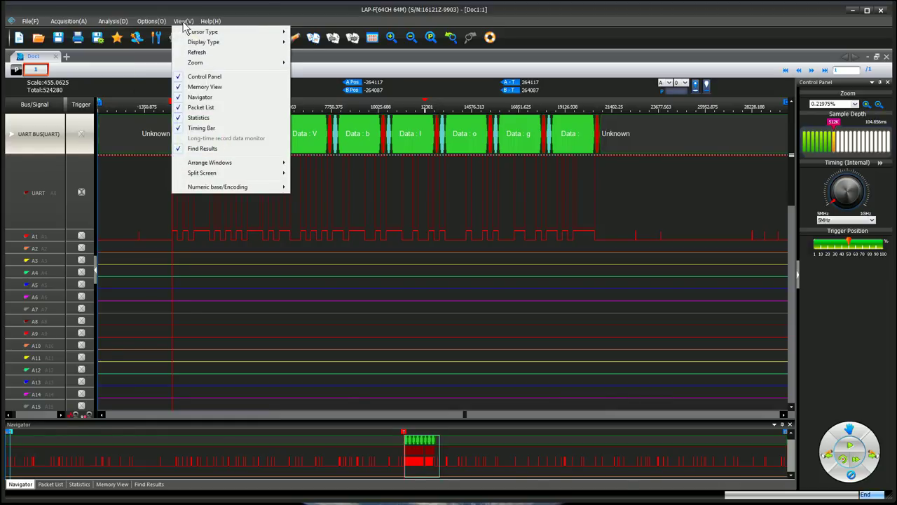
pyautogui.moveTo(114, 22)
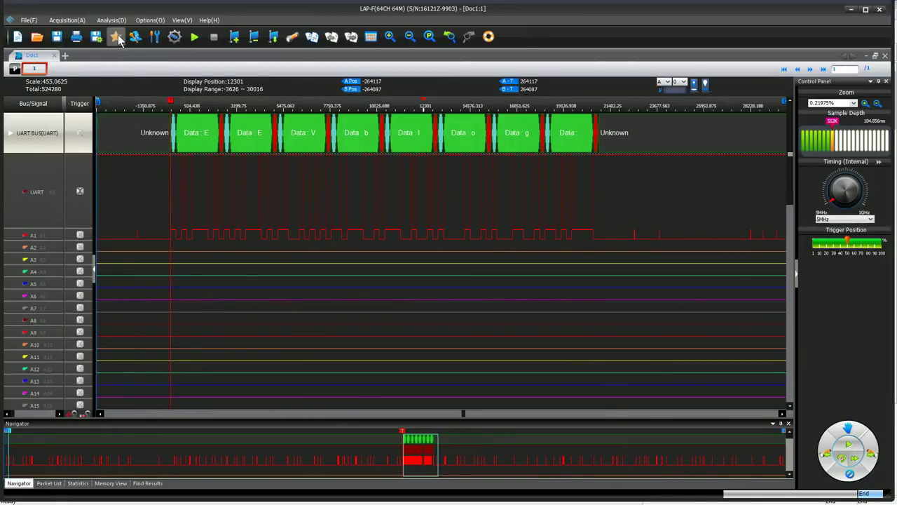
# - Set the trace information in the waveform options to Time so the traces carry time values
pyautogui.click(117, 36)
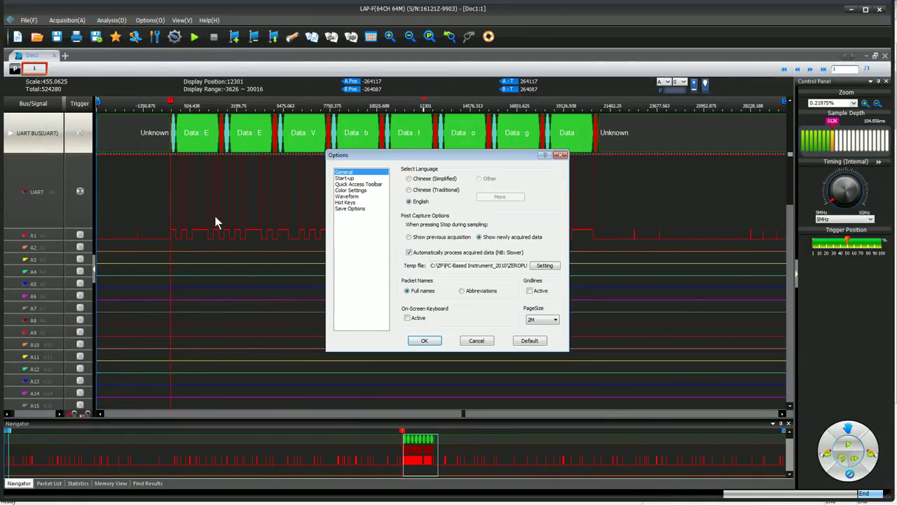
pyautogui.click(353, 196)
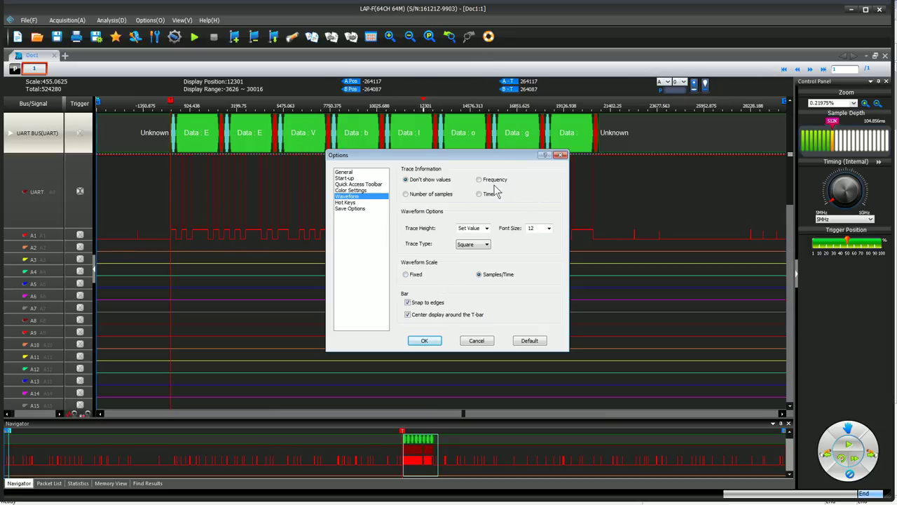
pyautogui.click(479, 194)
pyautogui.click(425, 341)
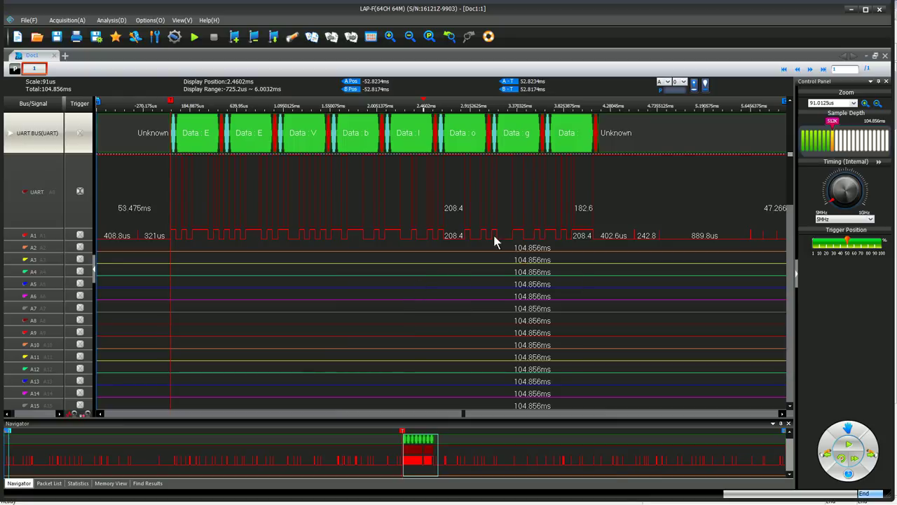
# - Examine the pulse widths on the UART and A1 traces at several zoom levels around the decoded "g" character
pyautogui.scroll(-1, 473, 236)
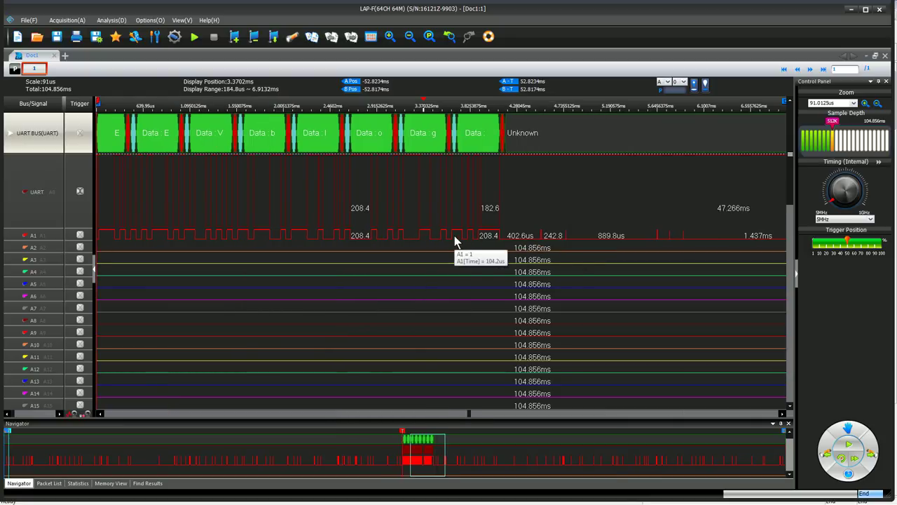
pyautogui.scroll(-1, 454, 236)
pyautogui.scroll(1, 454, 236)
pyautogui.scroll(-1, 454, 236)
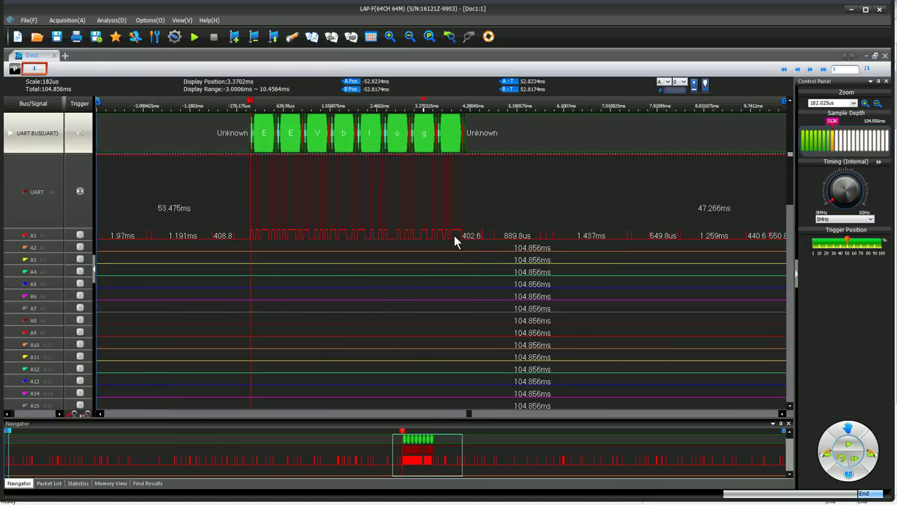
pyautogui.scroll(3, 394, 236)
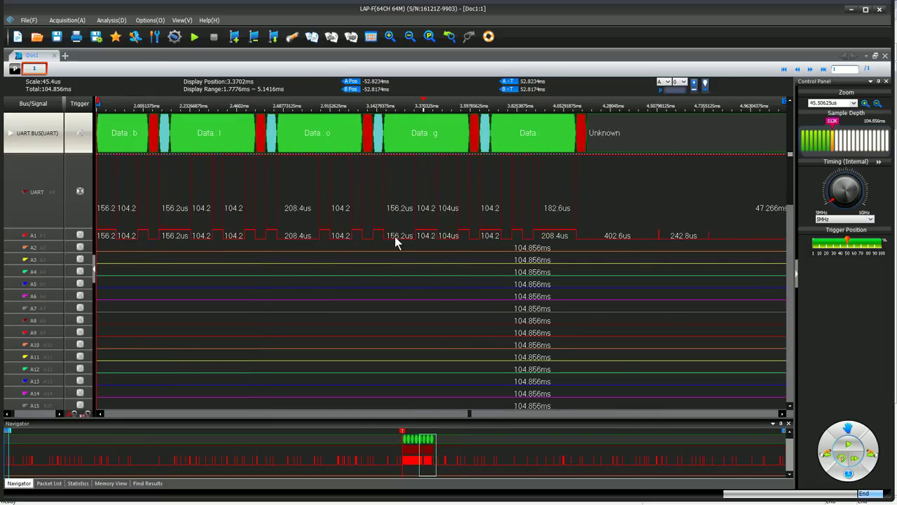
pyautogui.scroll(-1, 395, 236)
pyautogui.scroll(3, 395, 236)
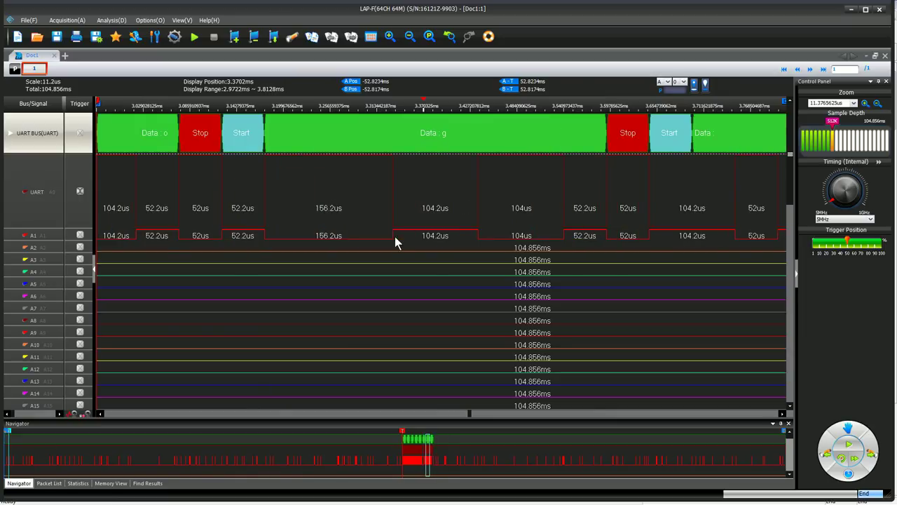
pyautogui.scroll(1, 395, 237)
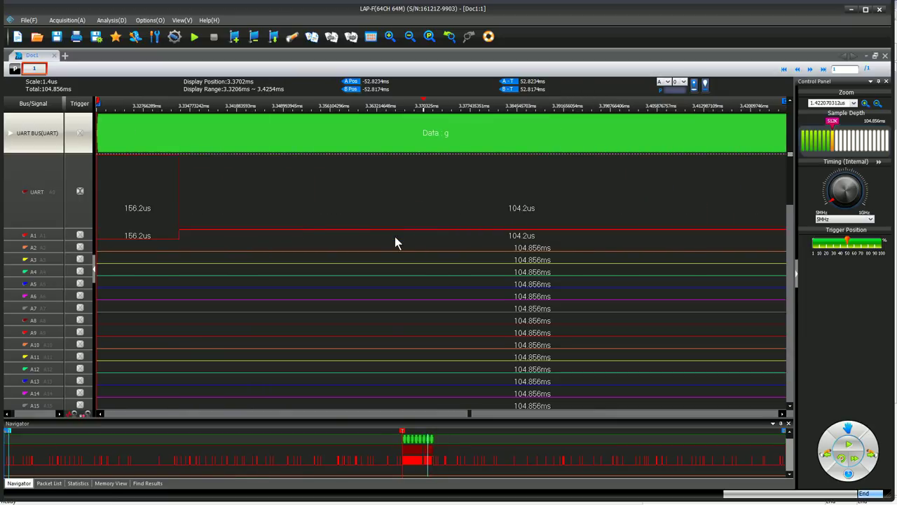
pyautogui.scroll(-2, 394, 236)
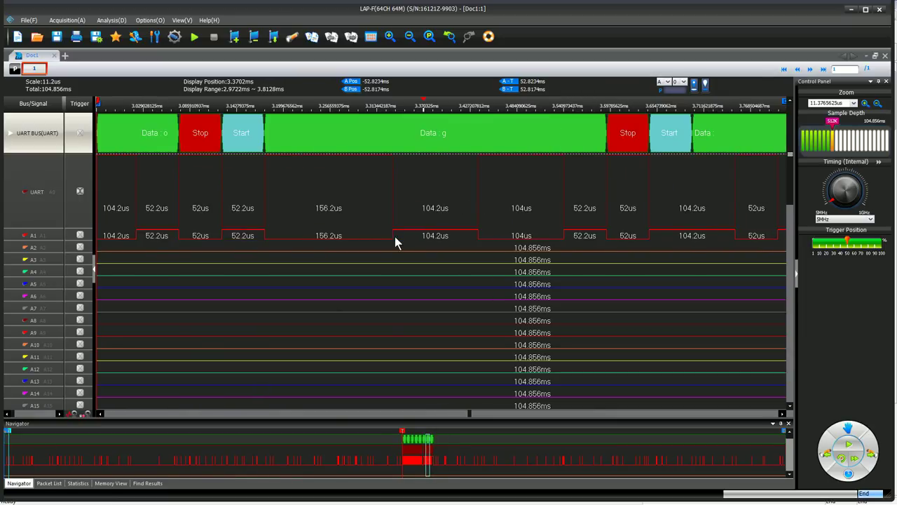
pyautogui.scroll(-2, 394, 236)
pyautogui.scroll(-1, 394, 237)
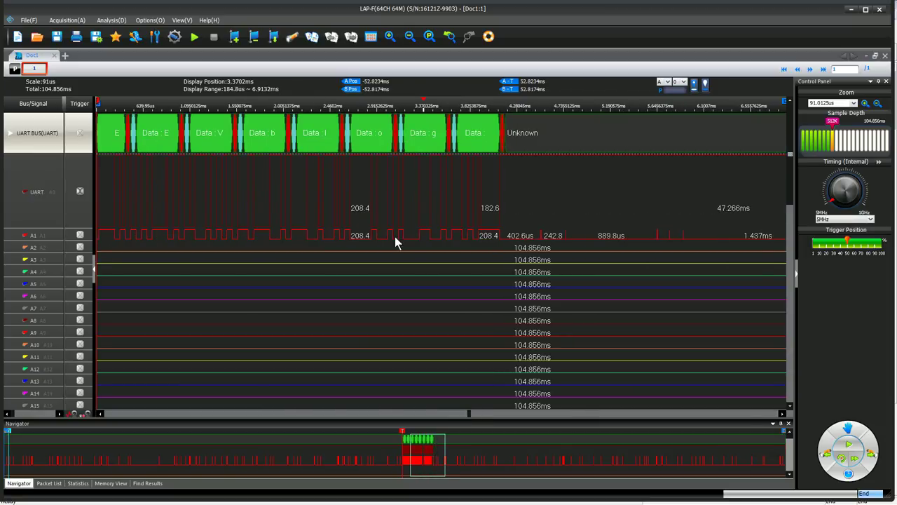
pyautogui.scroll(2, 395, 237)
pyautogui.scroll(-1, 394, 236)
pyautogui.scroll(1, 395, 237)
# - Place the A and B bars within the decoded "o" character, with A at about 2.97 ms and B at about 2.78 ms
pyautogui.click(416, 102)
pyautogui.moveTo(415, 102); pyautogui.dragTo(396, 103)
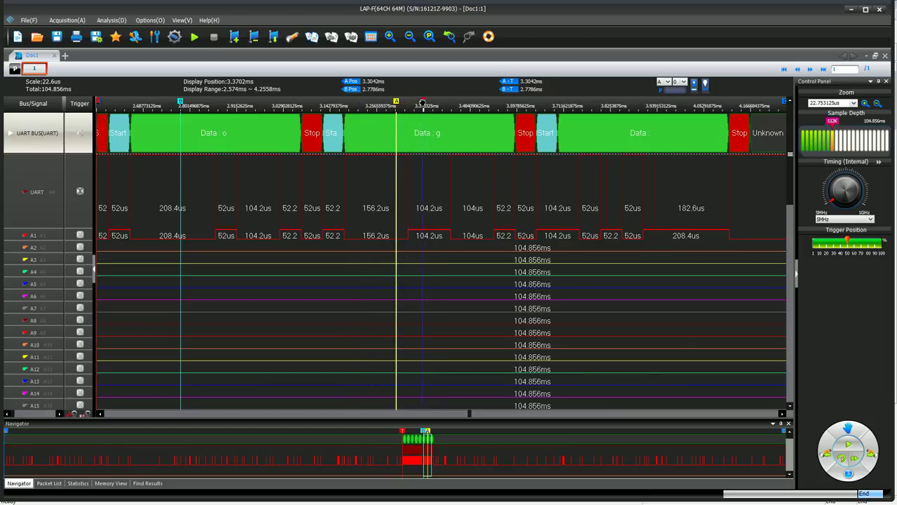
pyautogui.moveTo(564, 102); pyautogui.dragTo(258, 103)
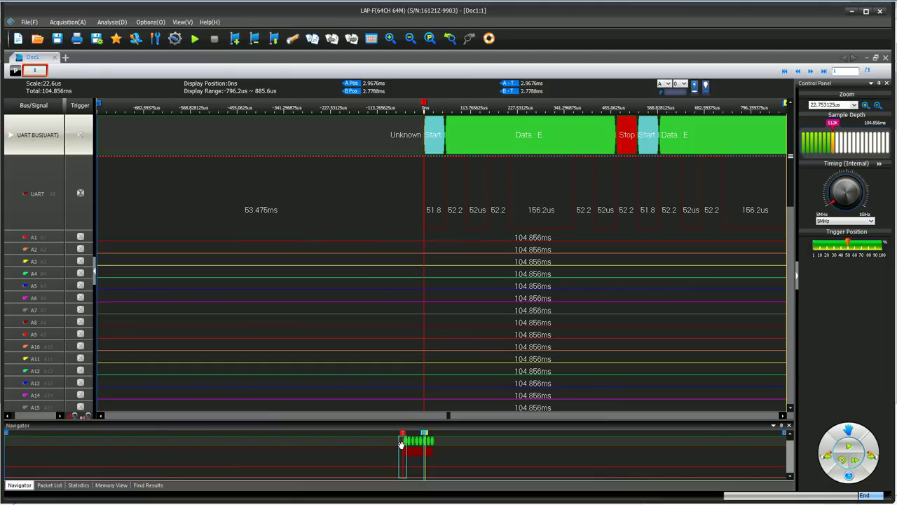
# - Examine the complete decoded UART burst, from its first start bit at the trigger to the last stop bit, and its individual data characters
pyautogui.moveTo(401, 446); pyautogui.dragTo(411, 446)
pyautogui.click(420, 360)
pyautogui.click(403, 183)
pyautogui.scroll(1, 403, 183)
pyautogui.scroll(-4, 403, 182)
pyautogui.scroll(1, 403, 182)
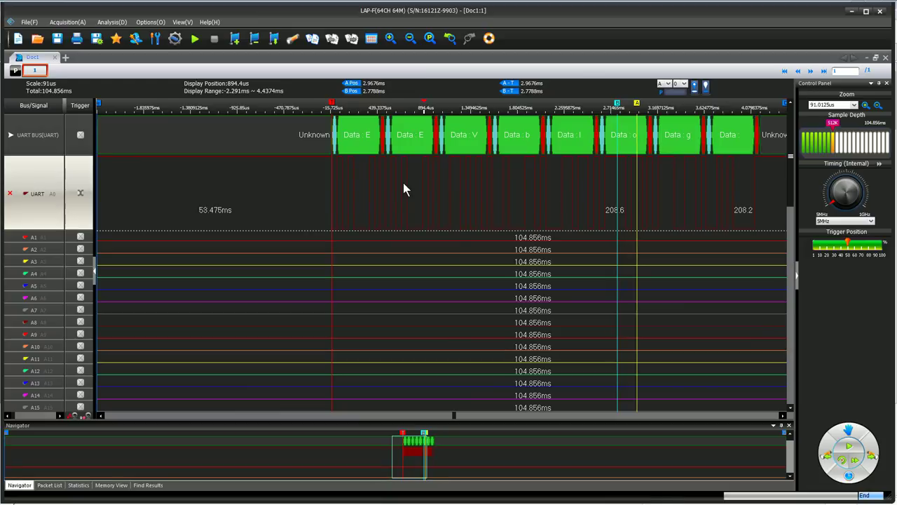
pyautogui.moveTo(415, 459); pyautogui.dragTo(421, 457)
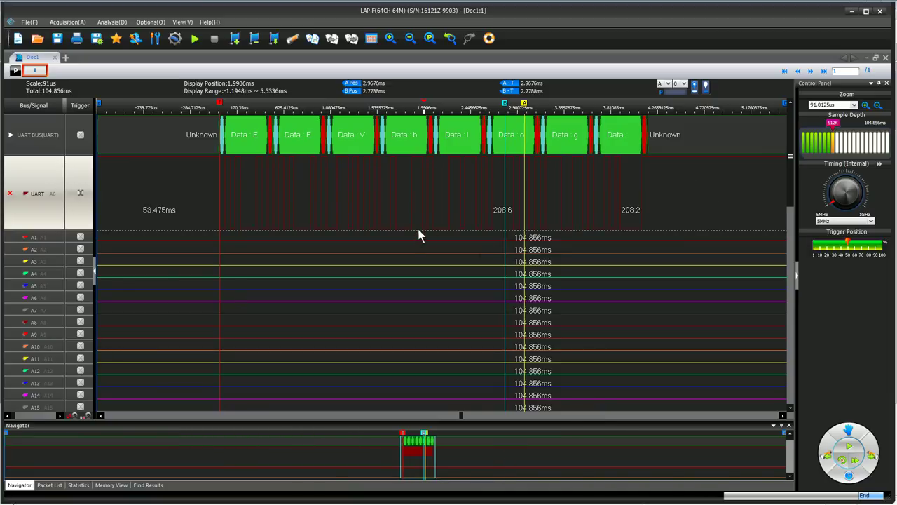
pyautogui.moveTo(604, 188)
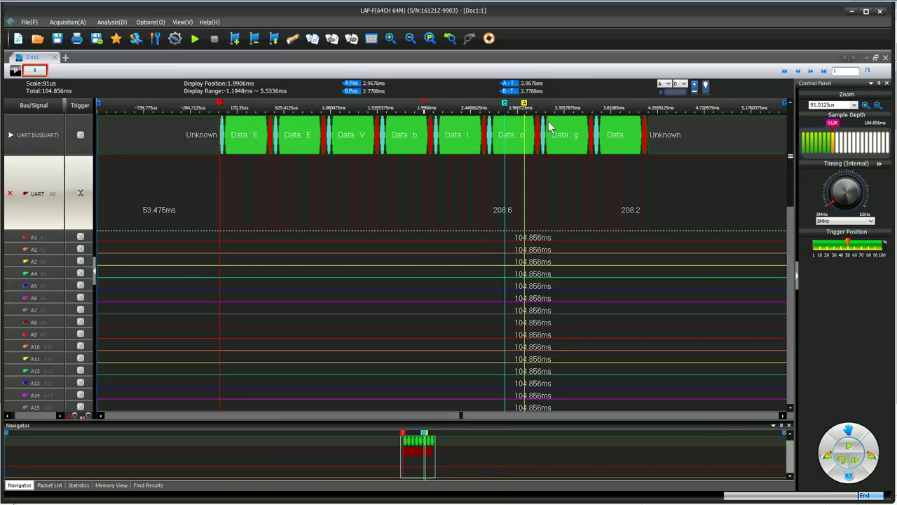
pyautogui.moveTo(499, 147)
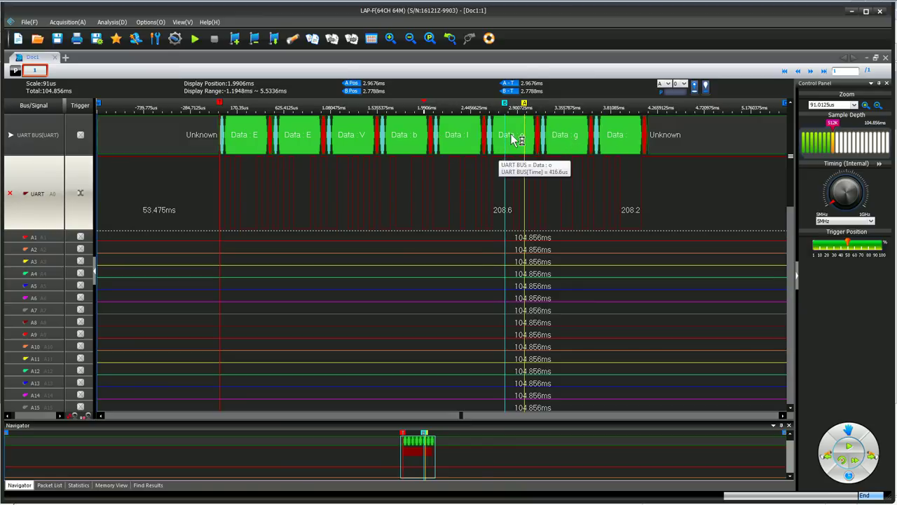
pyautogui.moveTo(404, 133)
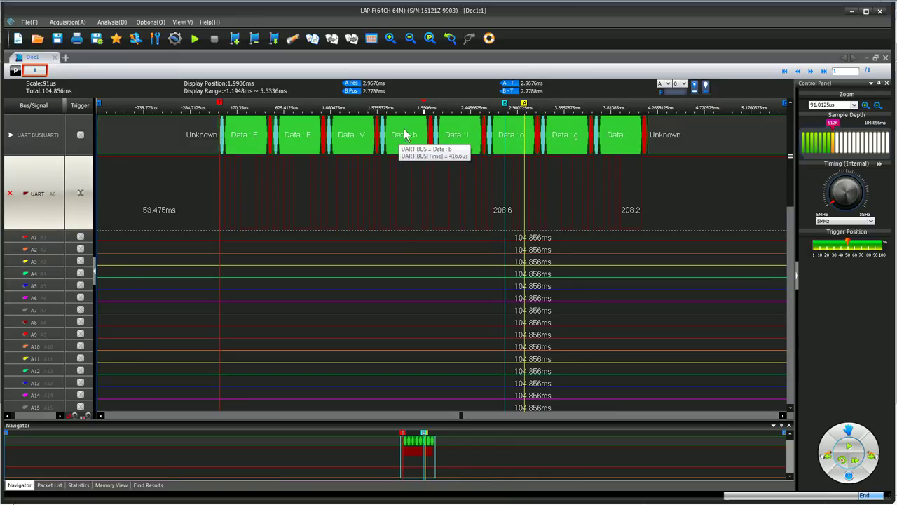
pyautogui.moveTo(291, 144)
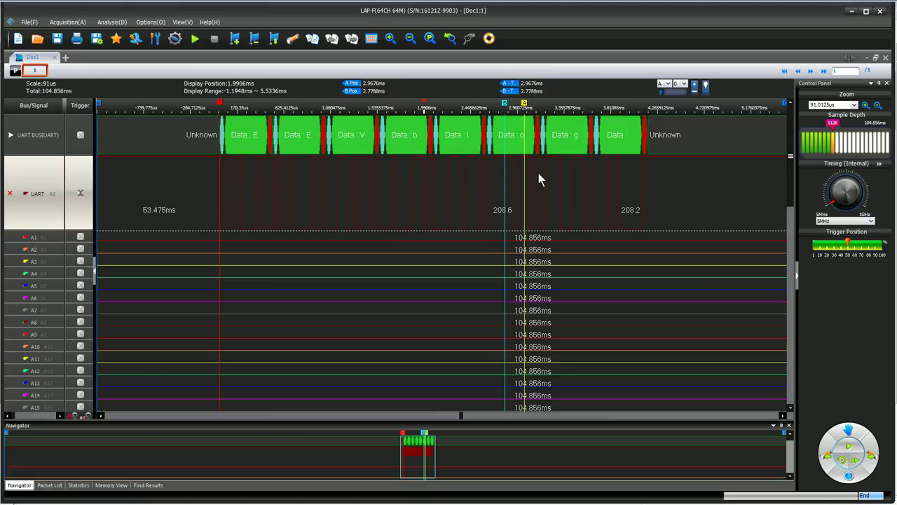
pyautogui.moveTo(544, 171)
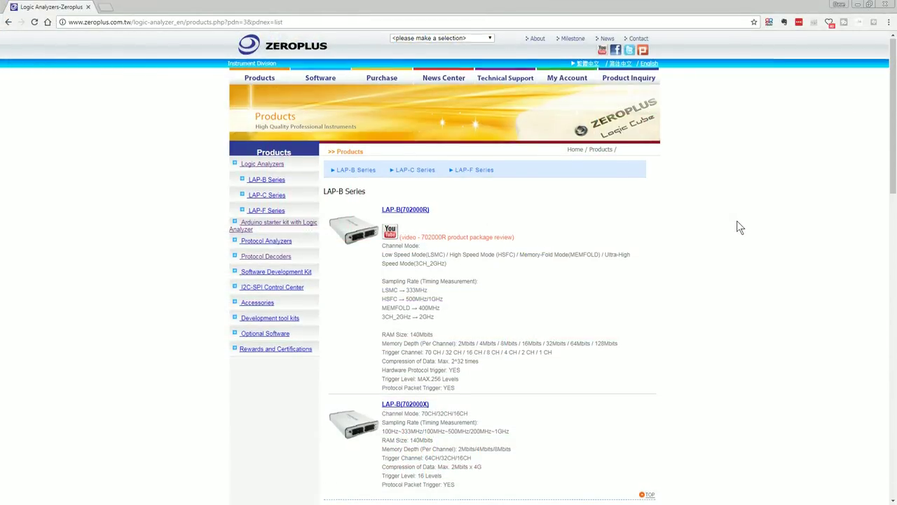
# - Look through the LAP-C and LAP-F series models and their specifications on the ZEROPLUS logic analyzer products page
pyautogui.scroll(-10, 739, 222)
pyautogui.scroll(-4, 738, 227)
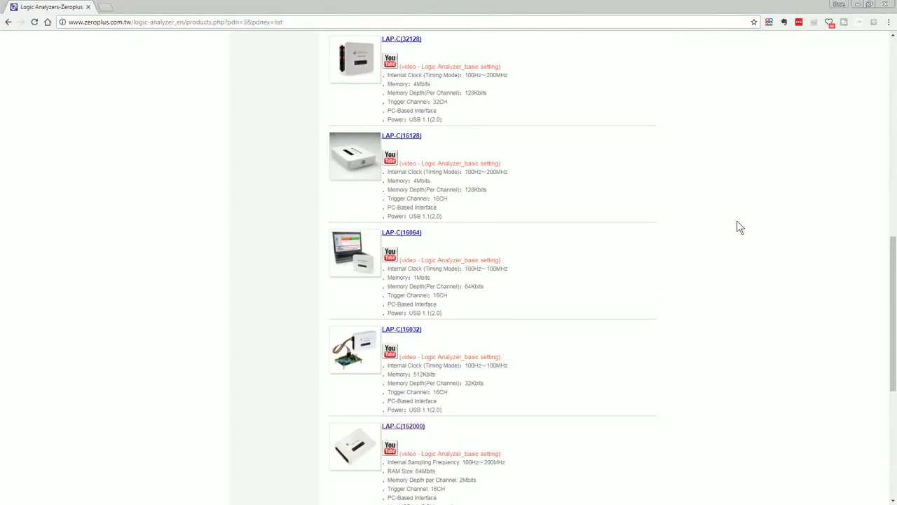
pyautogui.scroll(-2, 739, 227)
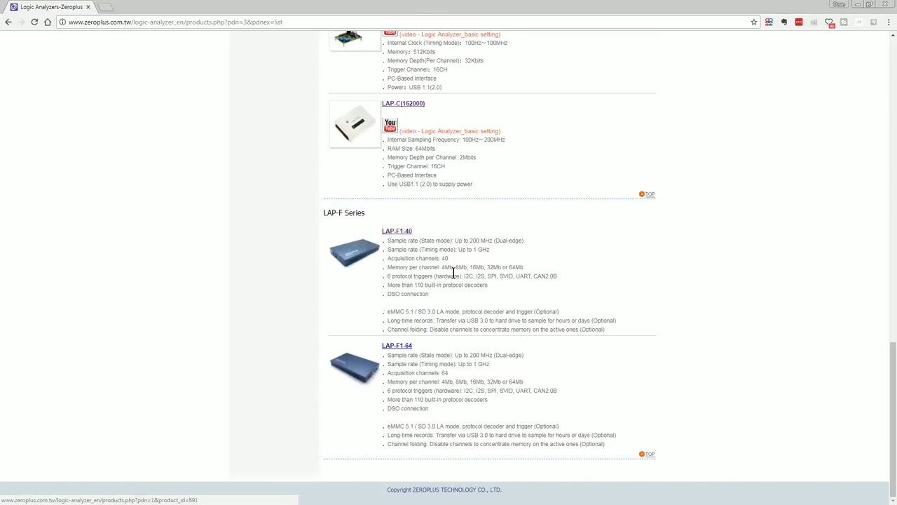
pyautogui.scroll(3, 436, 277)
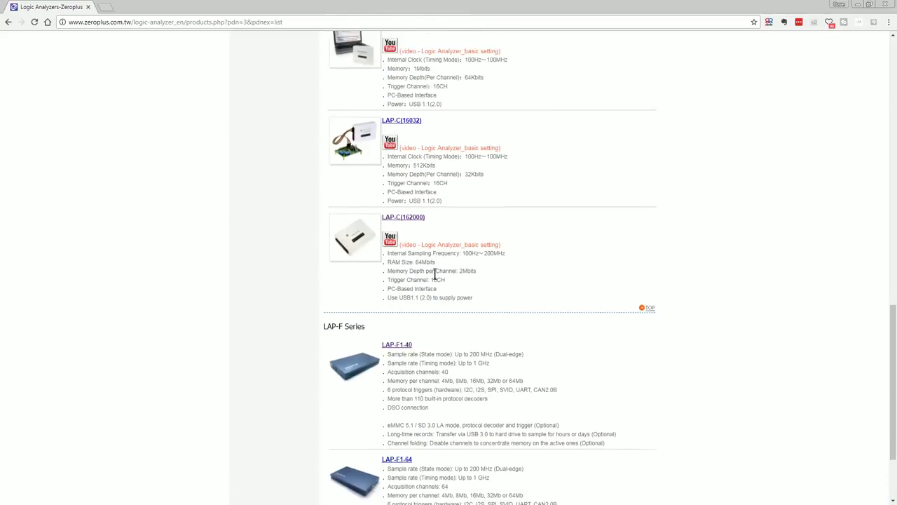
pyautogui.scroll(1, 436, 273)
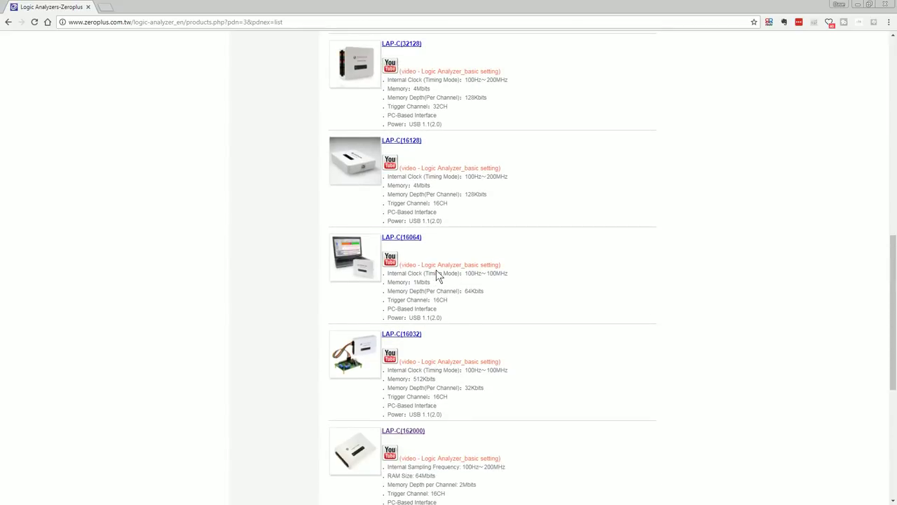